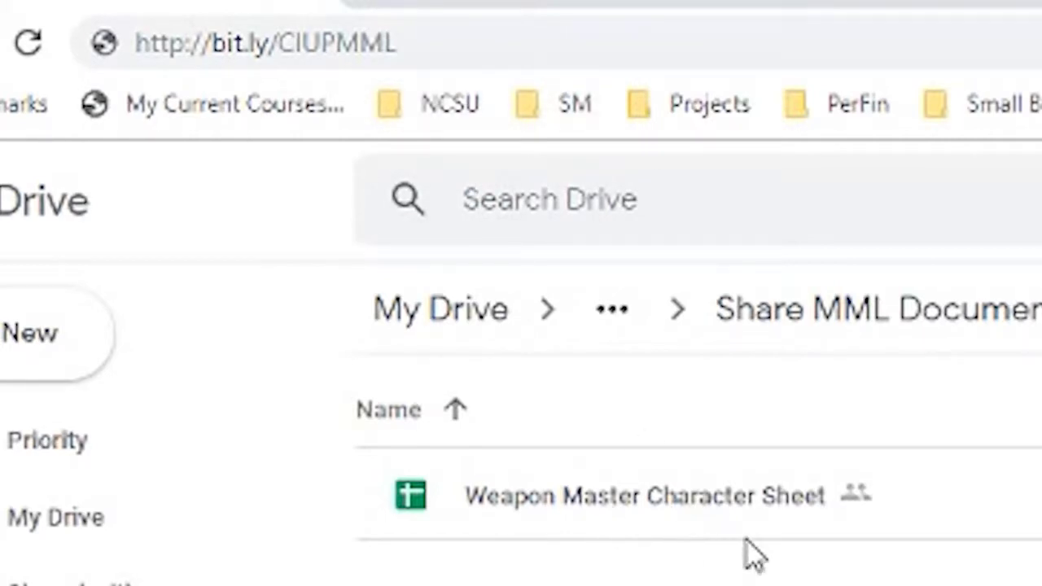
# Open the Weapon Master Character Sheet file from the shared Drive folder listing
pyautogui.doubleClick(643, 496)
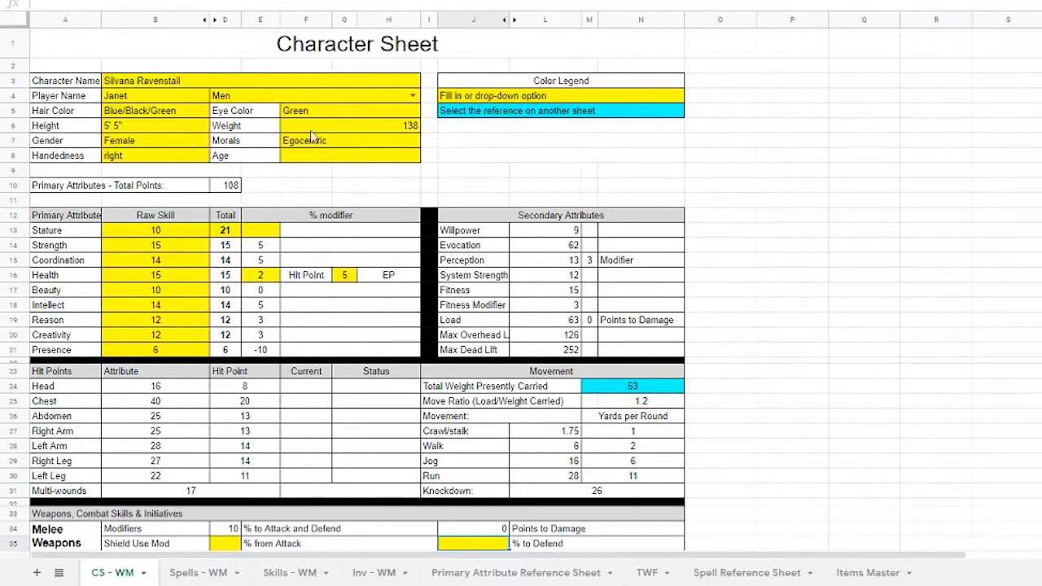
pyautogui.click(413, 96)
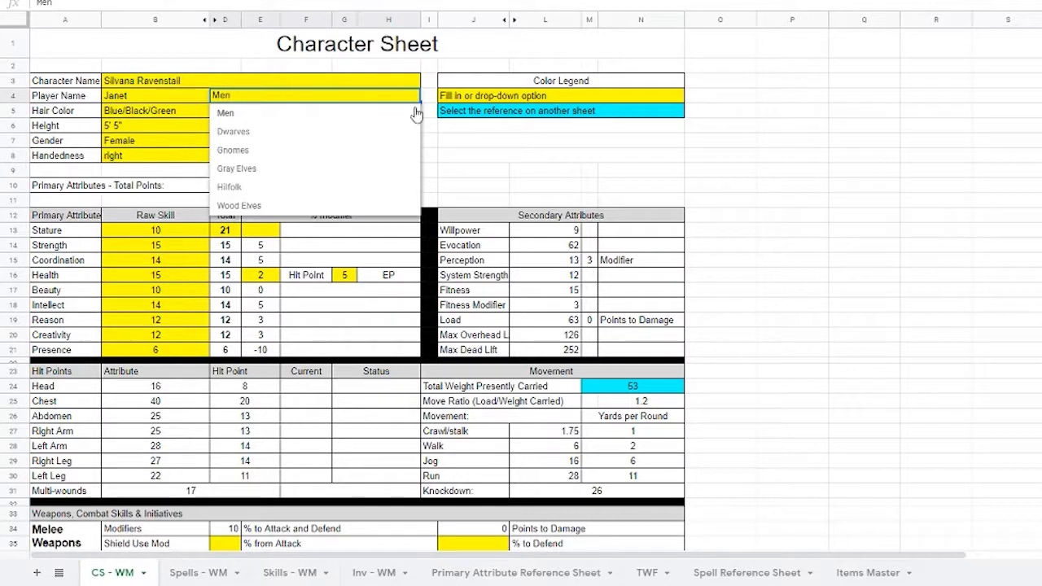
pyautogui.click(428, 97)
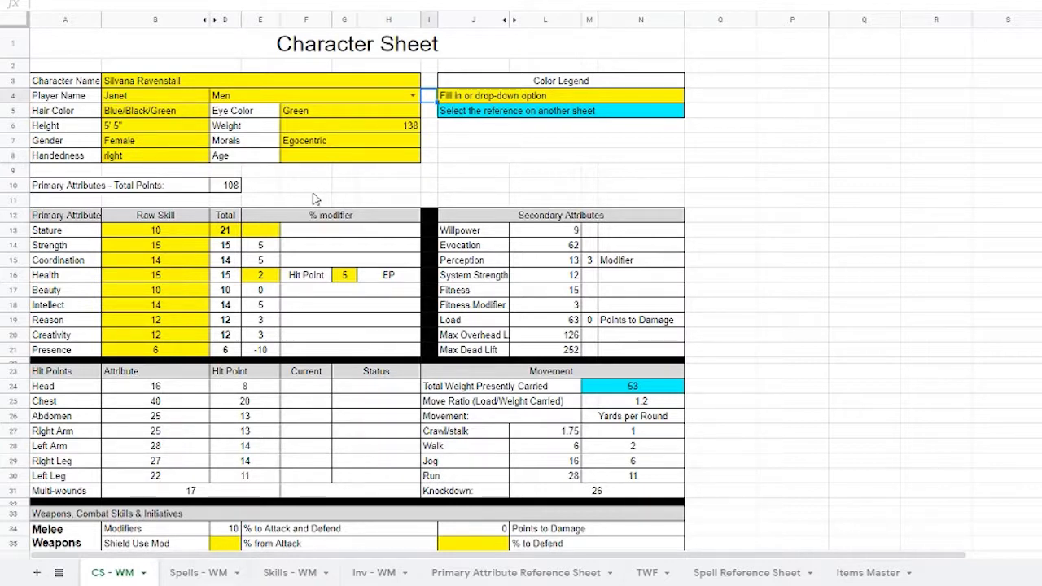
pyautogui.click(165, 84)
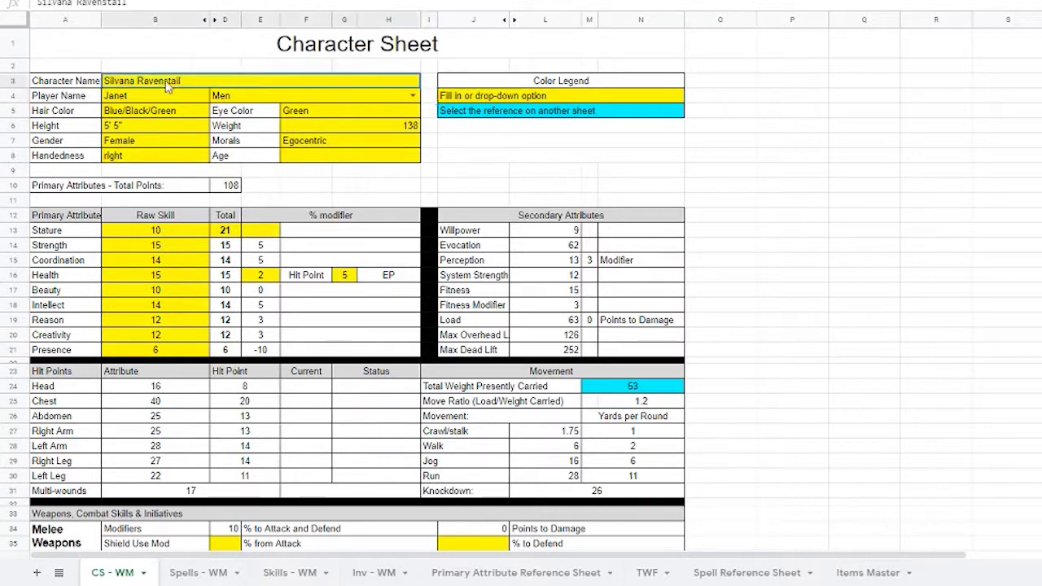
pyautogui.click(162, 98)
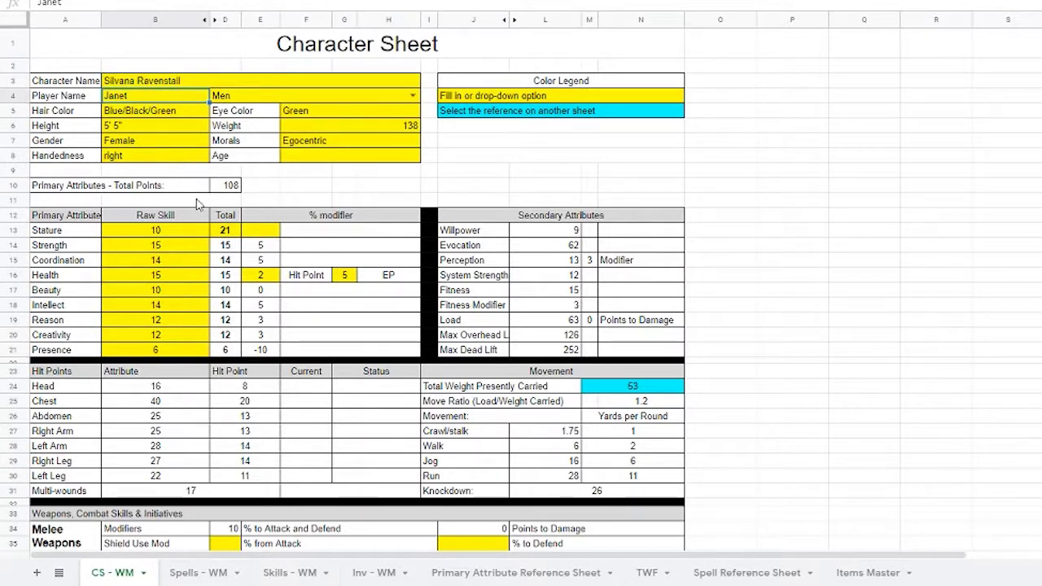
pyautogui.click(175, 115)
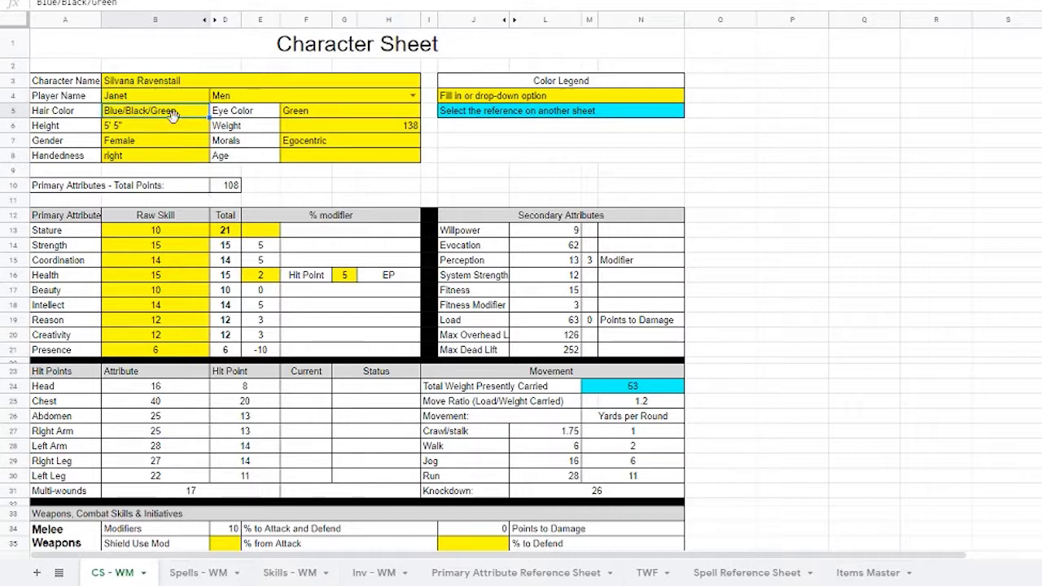
pyautogui.click(174, 128)
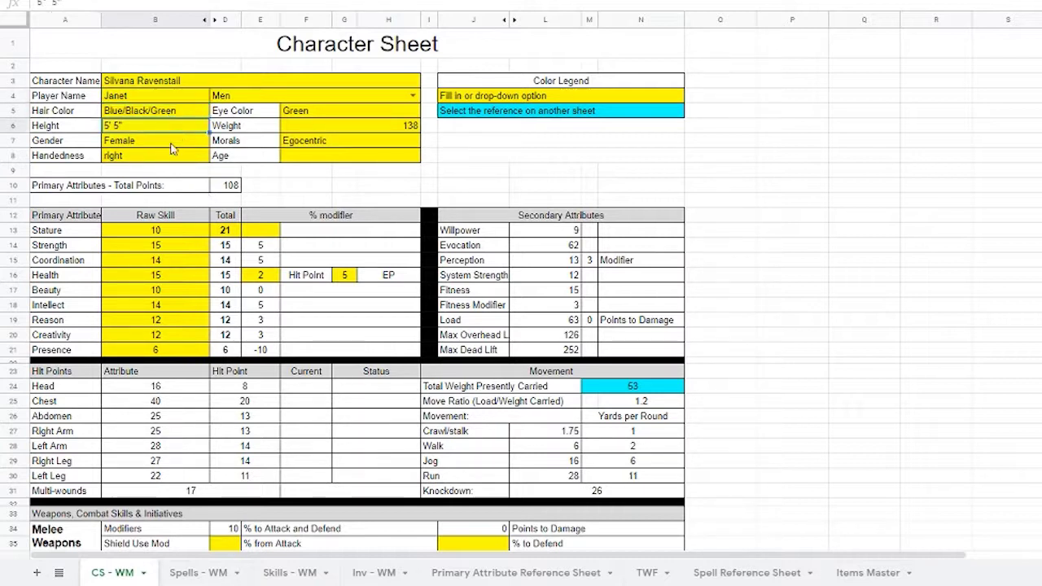
pyautogui.click(316, 158)
pyautogui.click(146, 233)
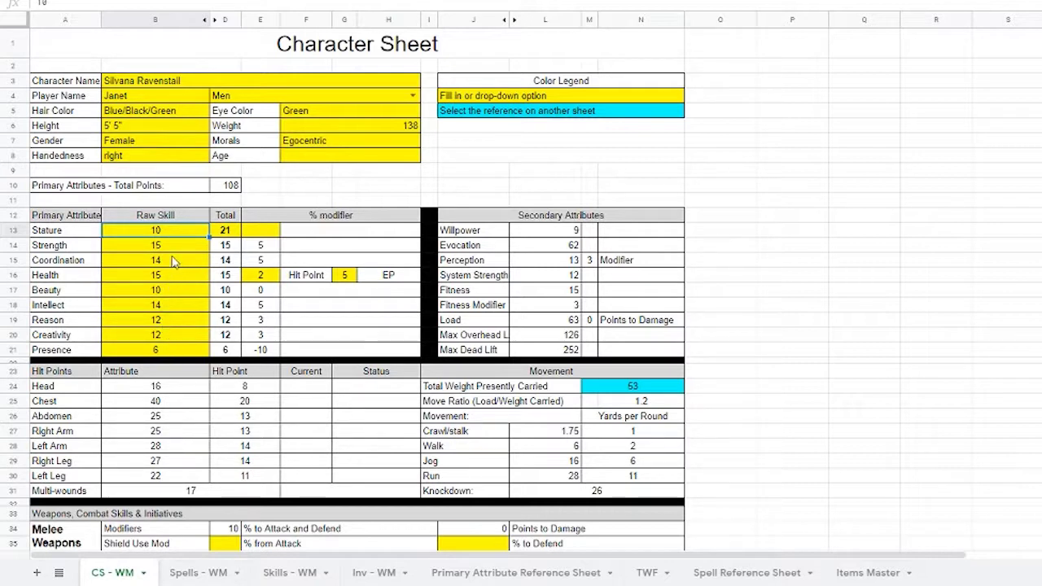
pyautogui.click(233, 235)
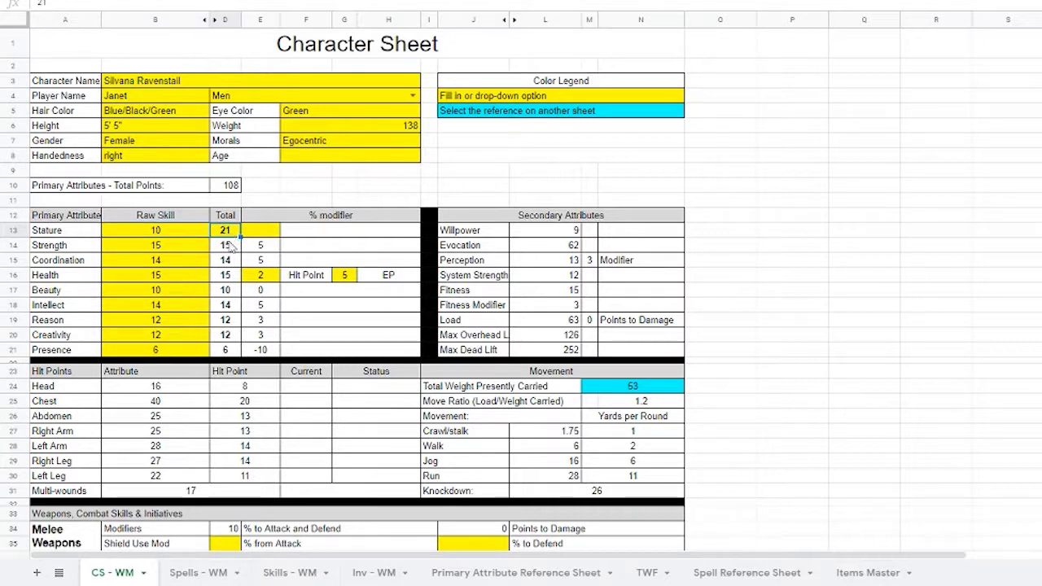
pyautogui.click(257, 234)
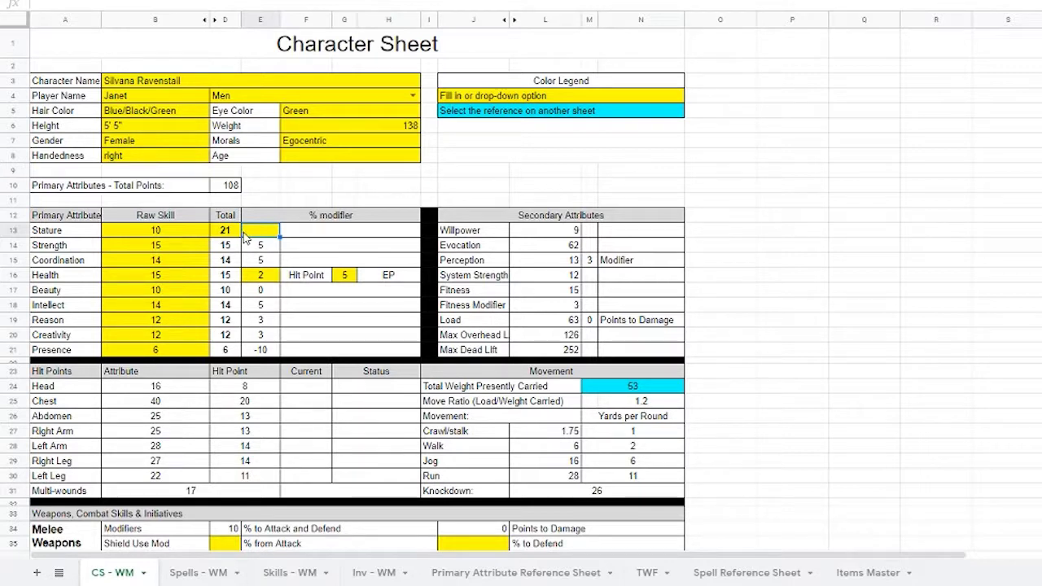
pyautogui.click(258, 279)
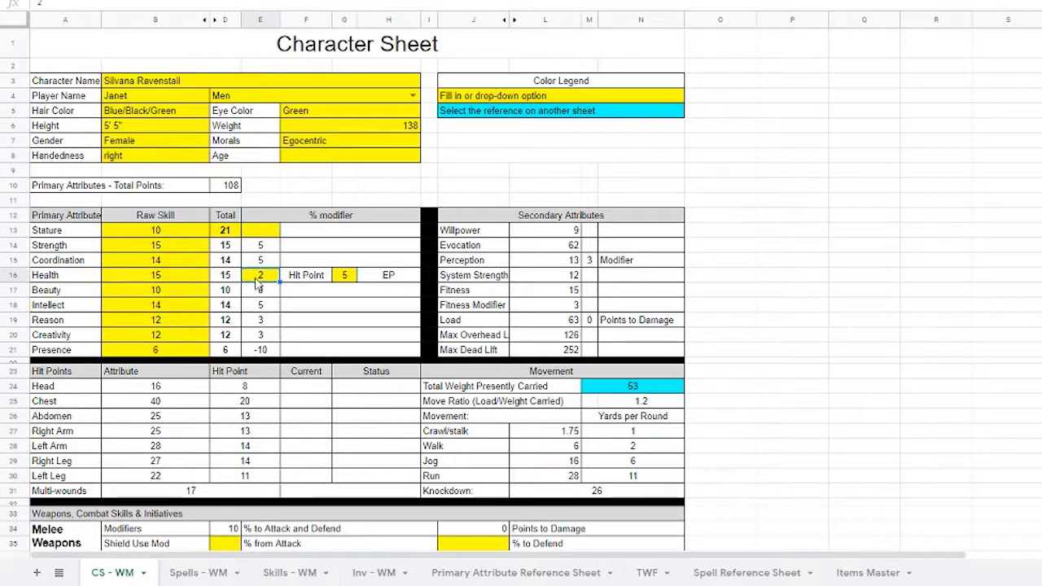
pyautogui.click(348, 281)
pyautogui.click(275, 281)
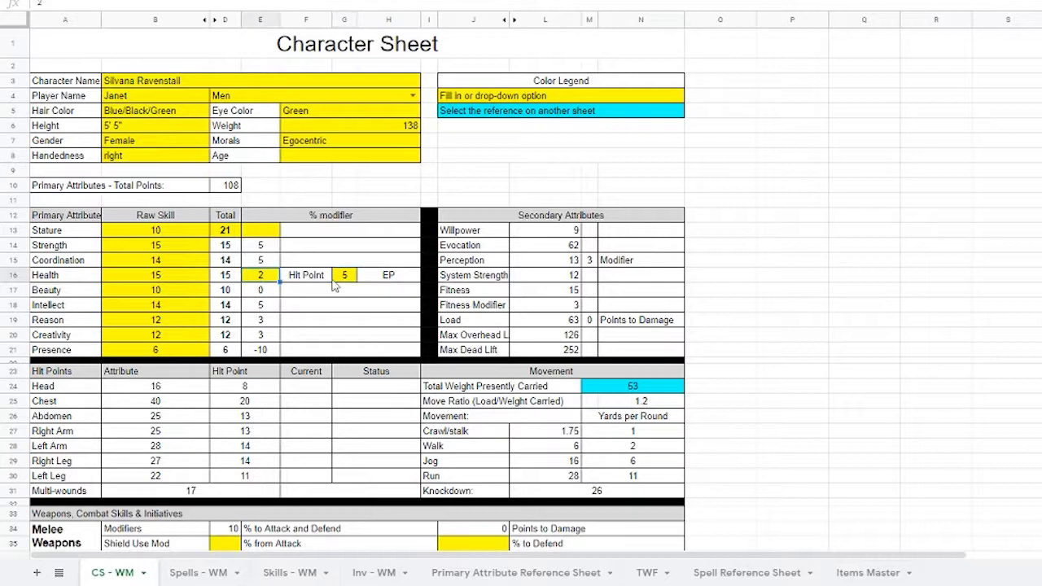
pyautogui.click(337, 280)
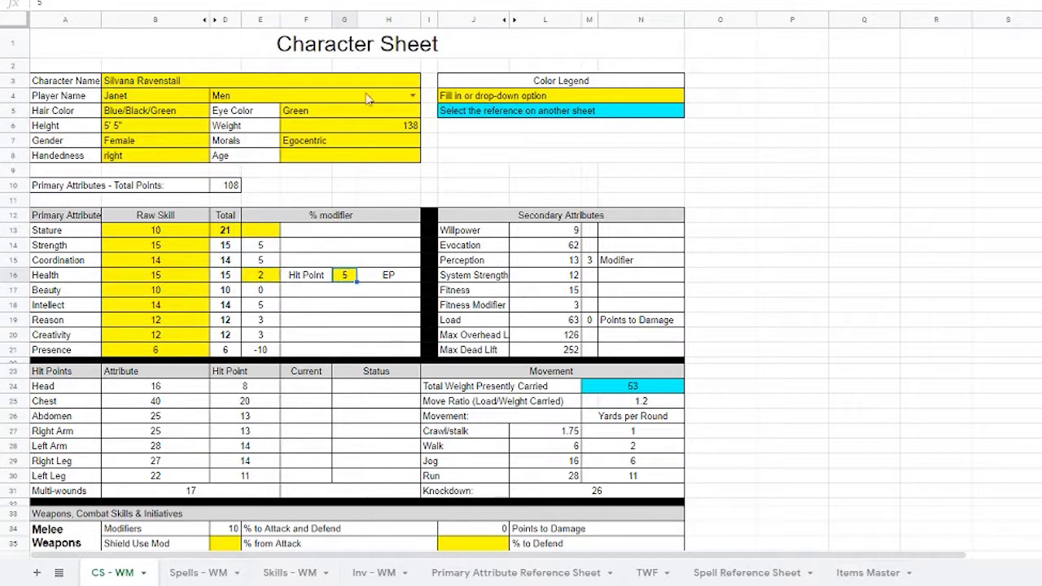
pyautogui.click(414, 96)
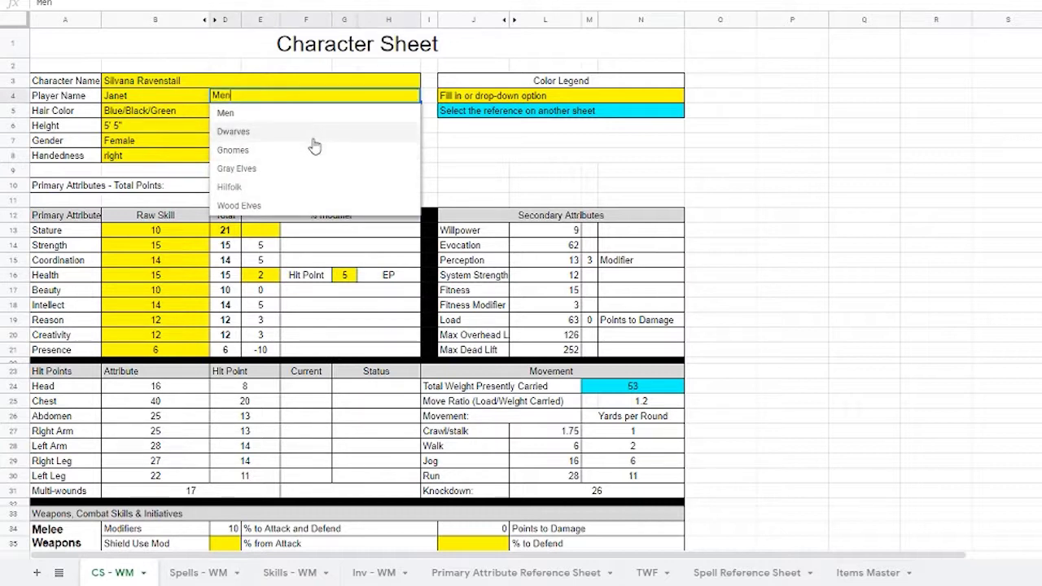
pyautogui.click(234, 132)
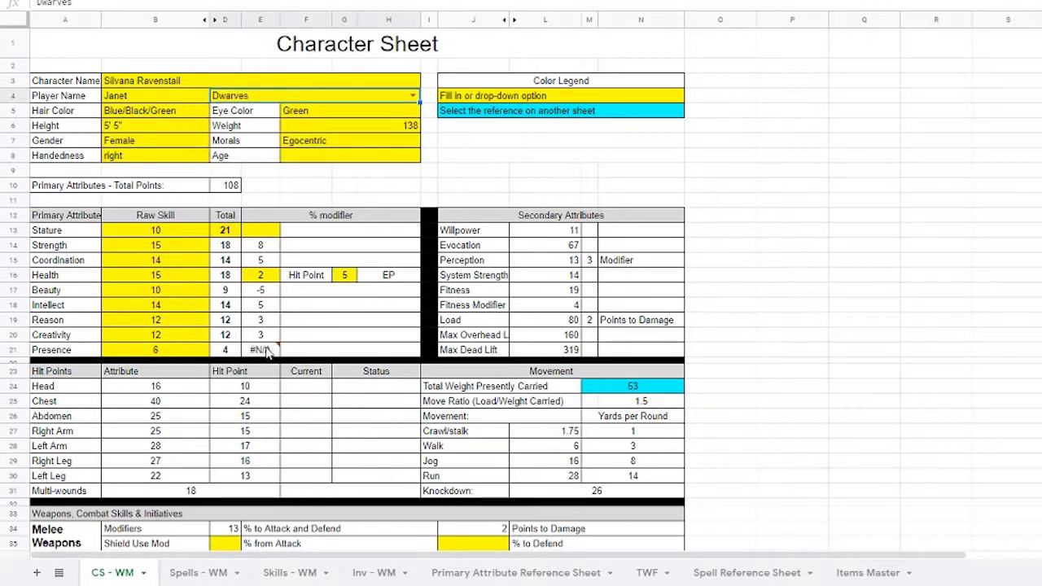
pyautogui.click(413, 96)
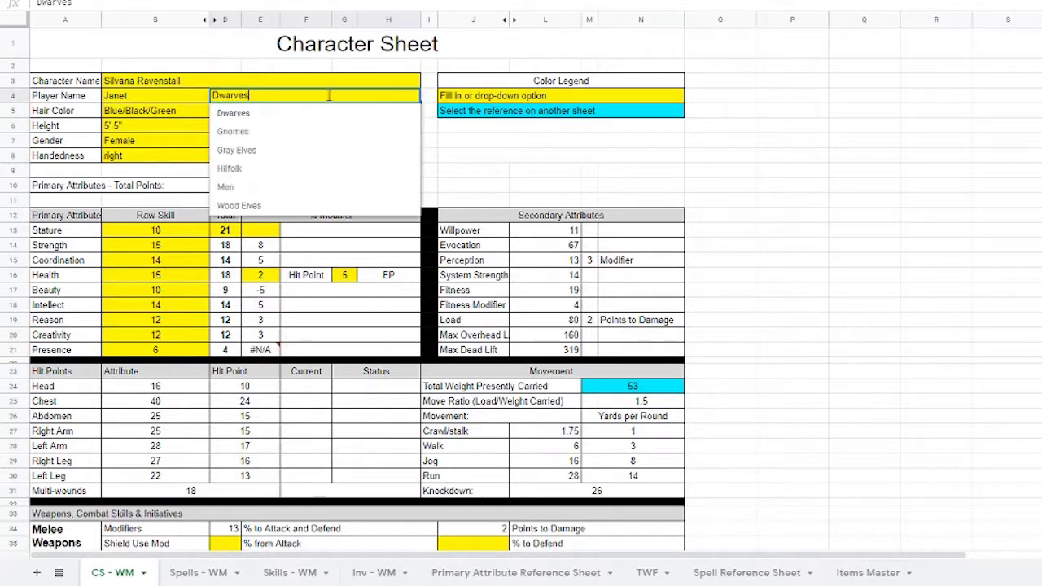
pyautogui.click(302, 130)
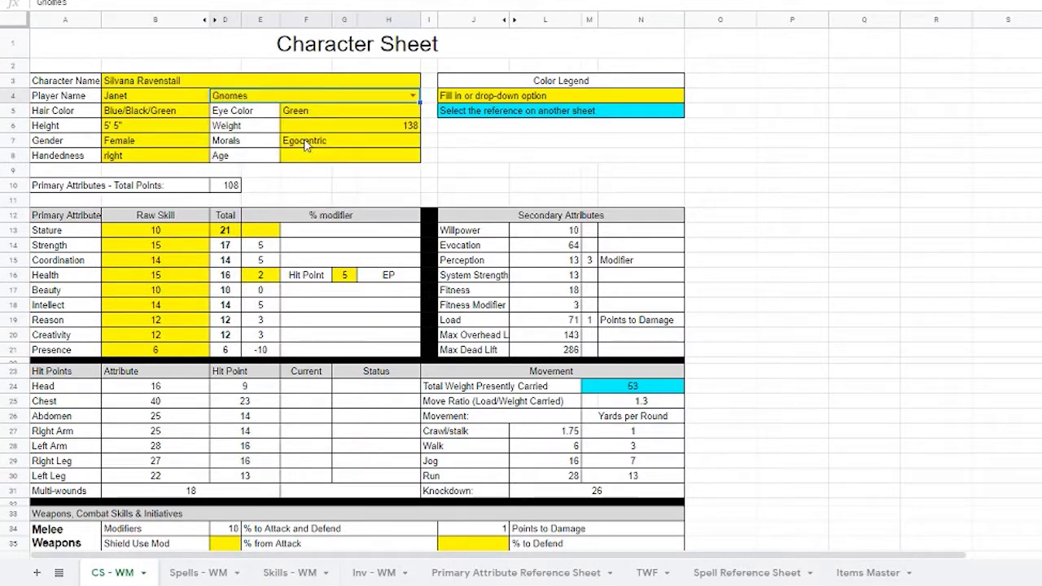
pyautogui.click(414, 96)
pyautogui.click(291, 189)
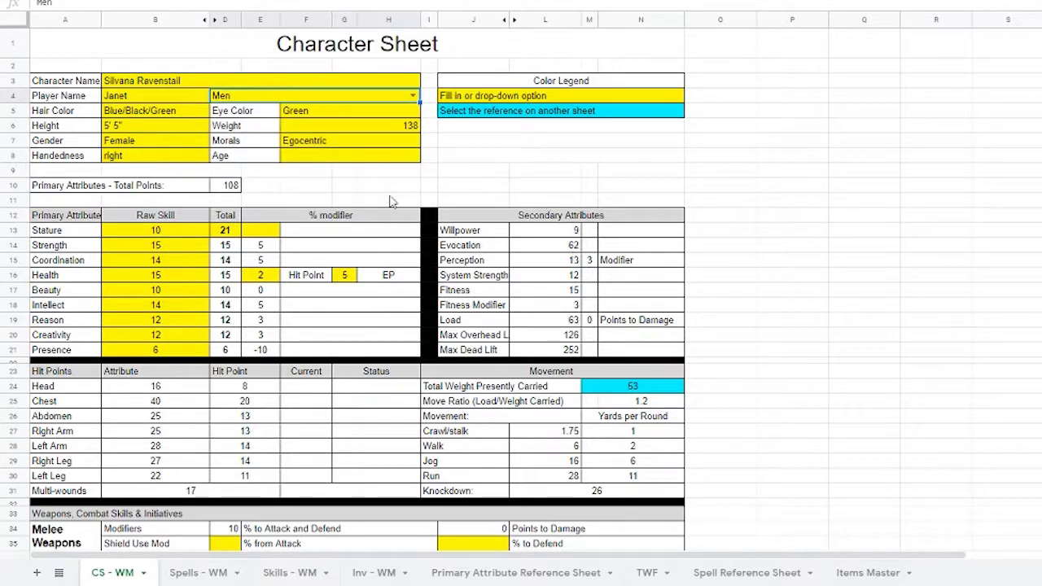
# Check the total-weight-carried formula in N24, then switch to the Inv - WM inventory sheet
pyautogui.scroll(-5, 584, 309)
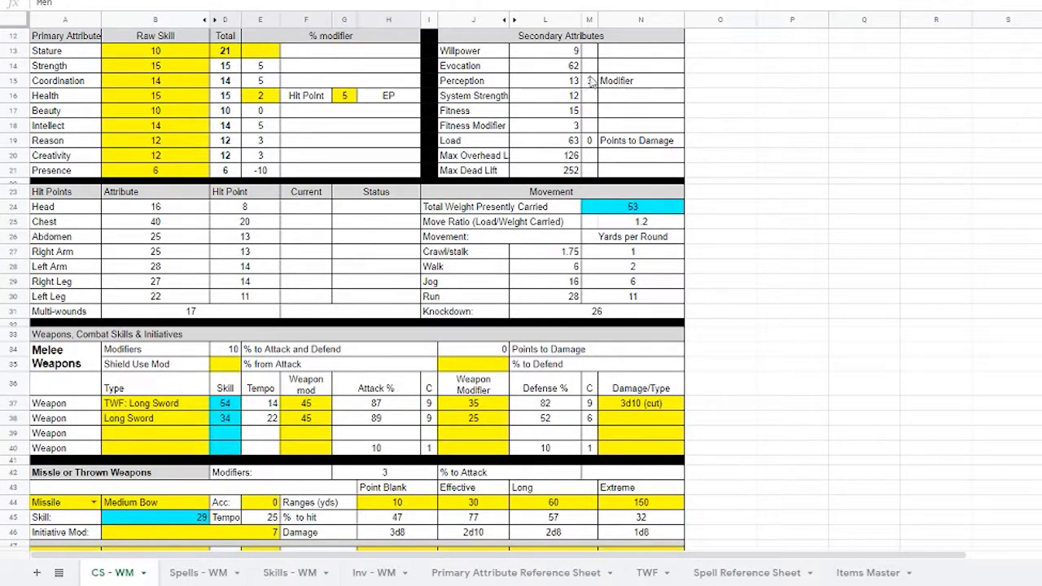
pyautogui.scroll(5, 550, 157)
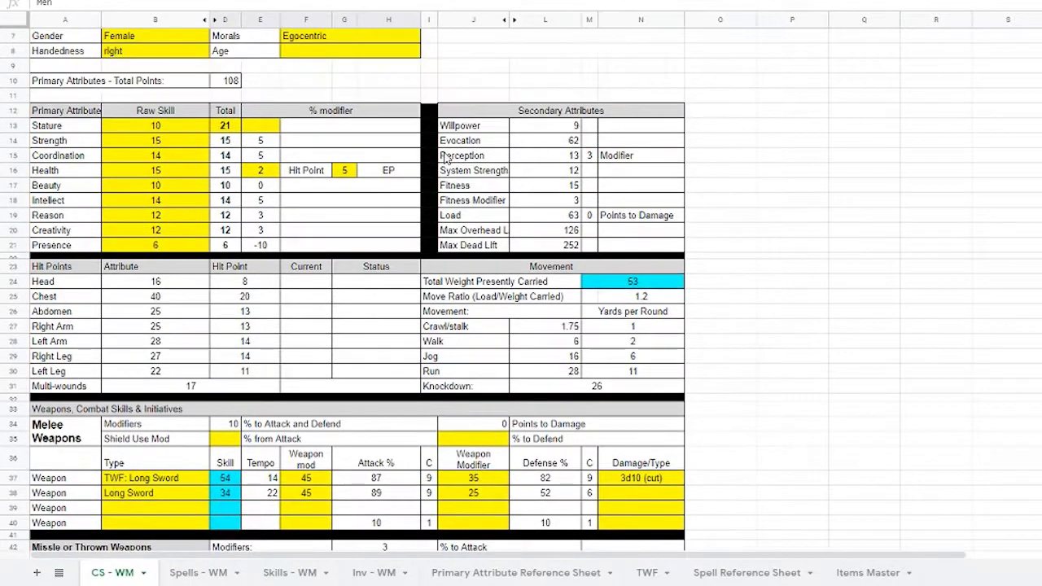
pyautogui.scroll(-2, 384, 155)
pyautogui.scroll(-3, 341, 165)
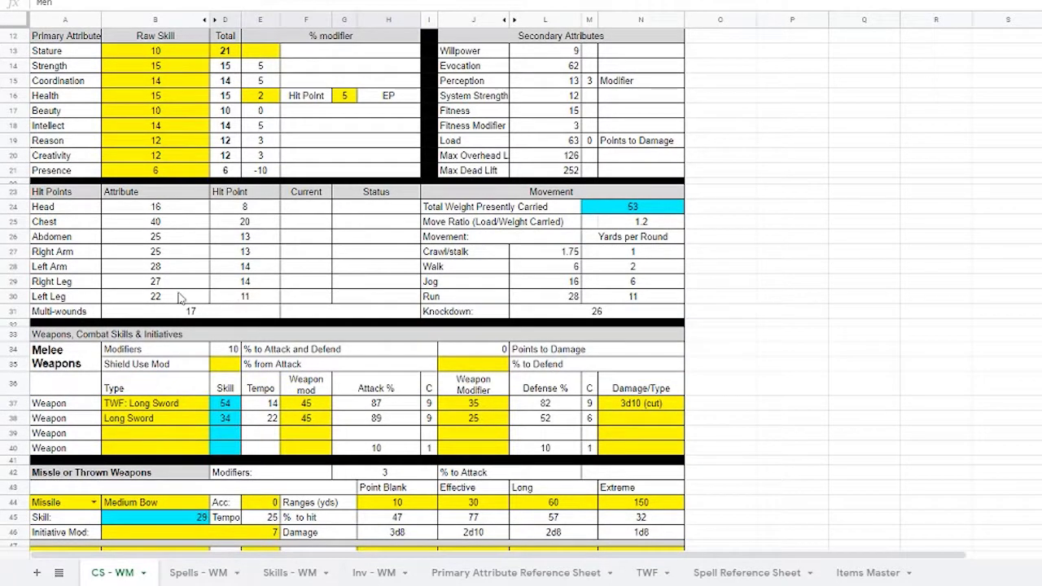
pyautogui.click(633, 209)
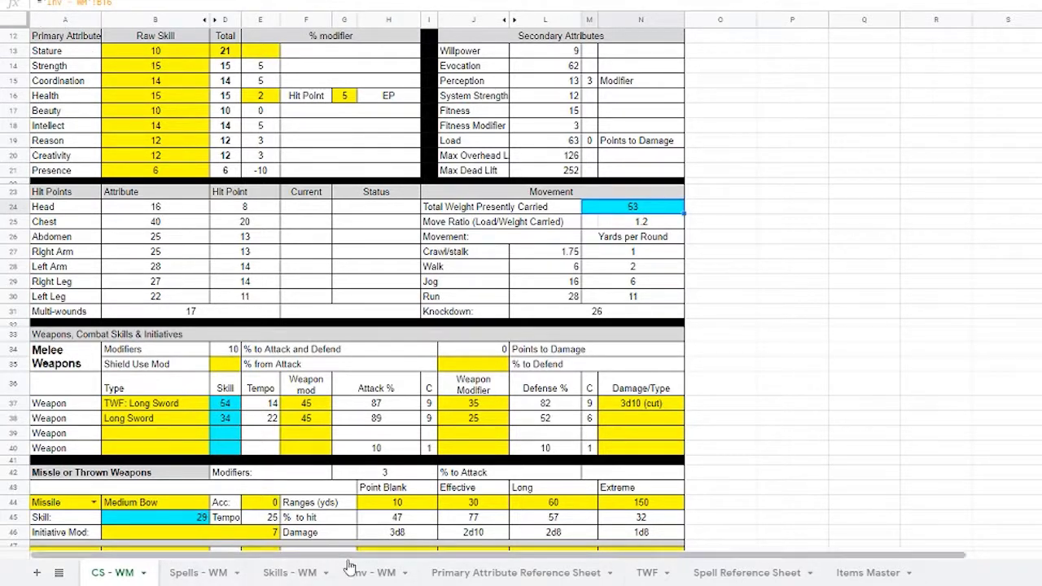
pyautogui.click(389, 575)
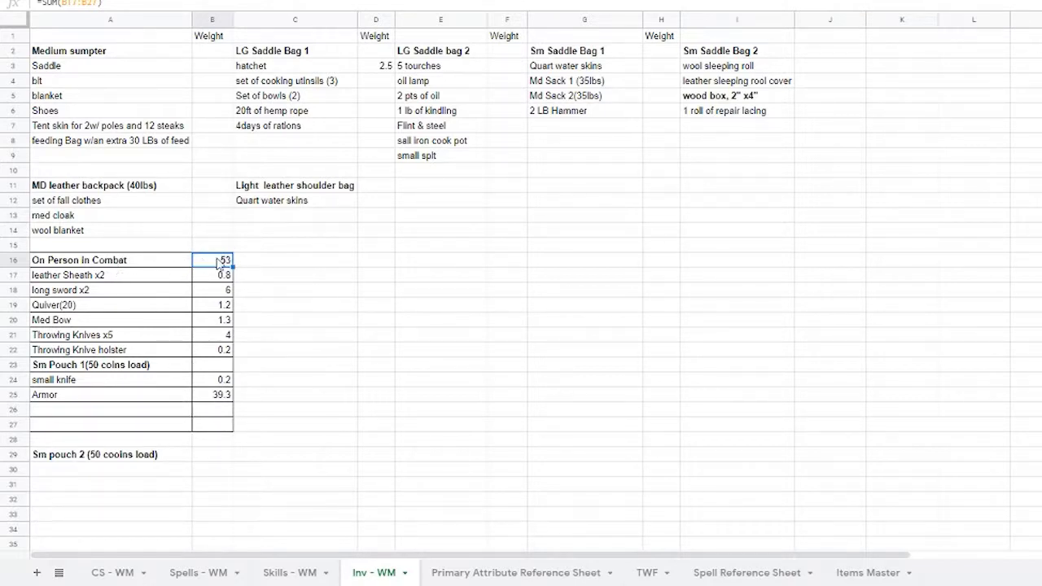
# Return to the CS - WM sheet, where carried weight reads 53 and Move Ratio 1.2
pyautogui.click(108, 573)
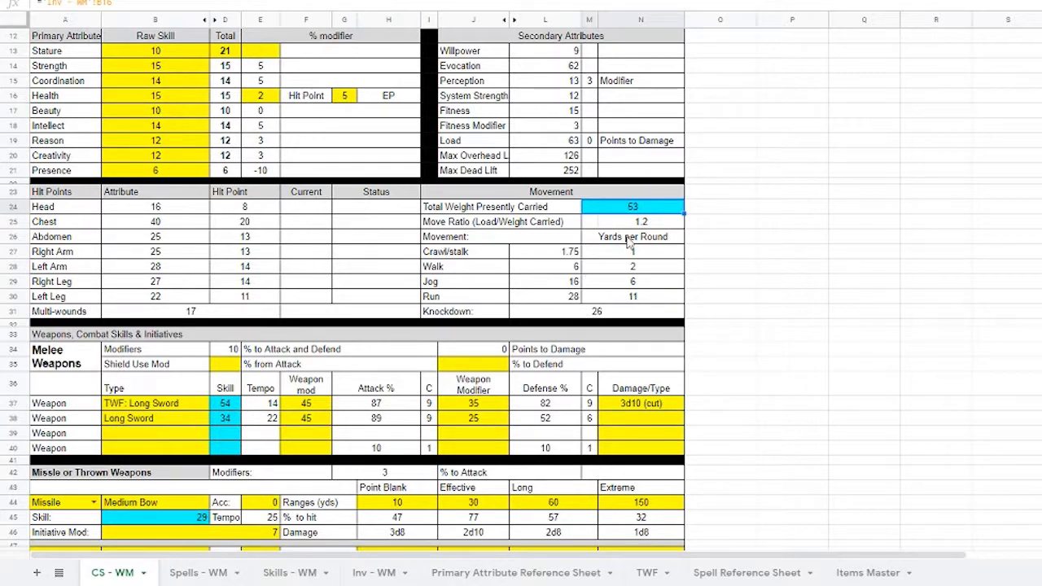
# Inspect the melee attack/defend modifier formula and the melee points-to-damage value
pyautogui.scroll(-4, 347, 251)
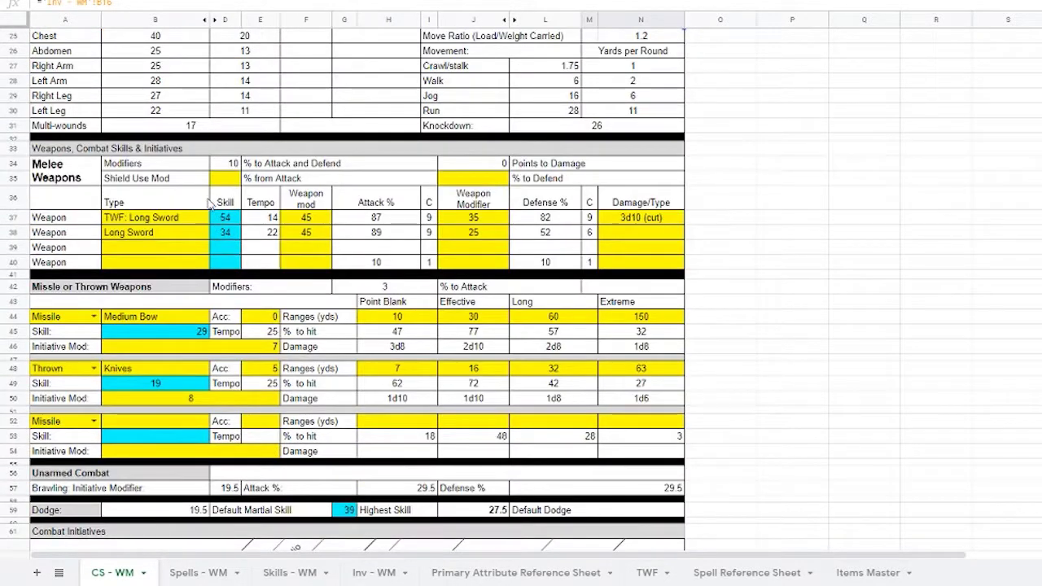
pyautogui.scroll(-3, 212, 203)
pyautogui.scroll(1, 156, 165)
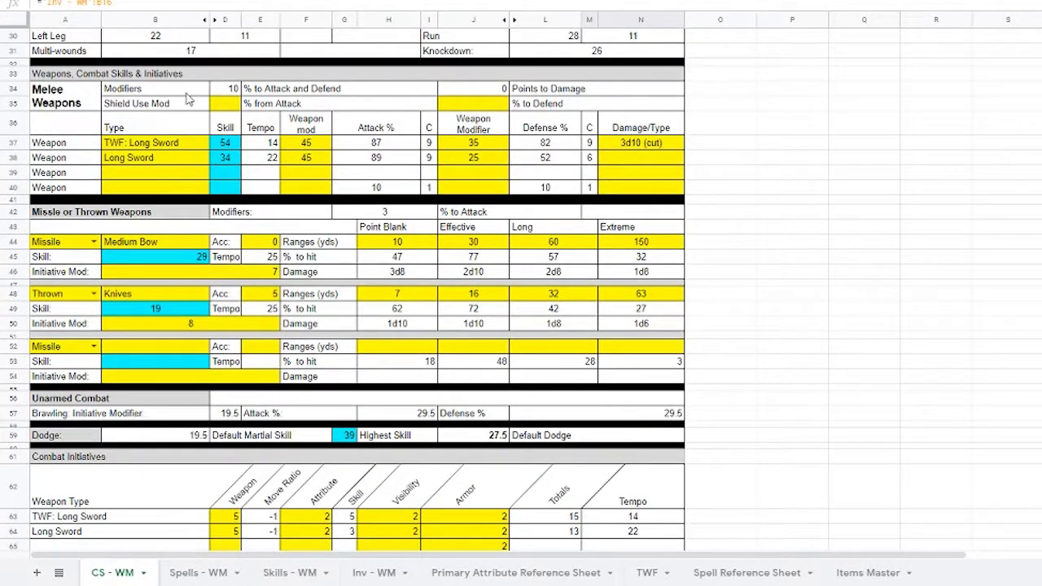
pyautogui.click(223, 91)
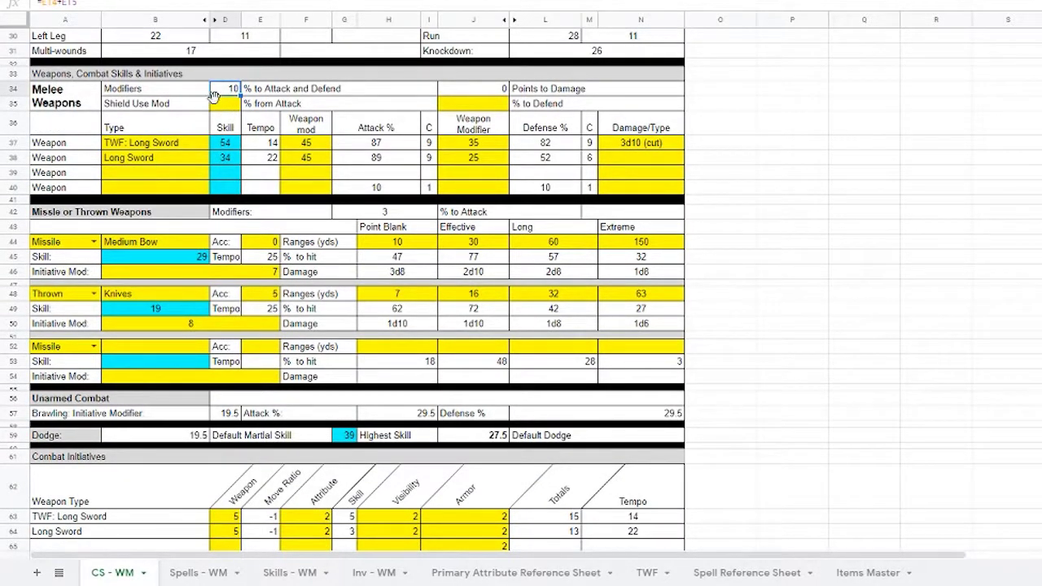
pyautogui.scroll(2, 220, 94)
pyautogui.click(499, 165)
# Check the empty Shield Use Mod and % to Defend entries and the TWF: Long Sword weapon
pyautogui.scroll(2, 498, 171)
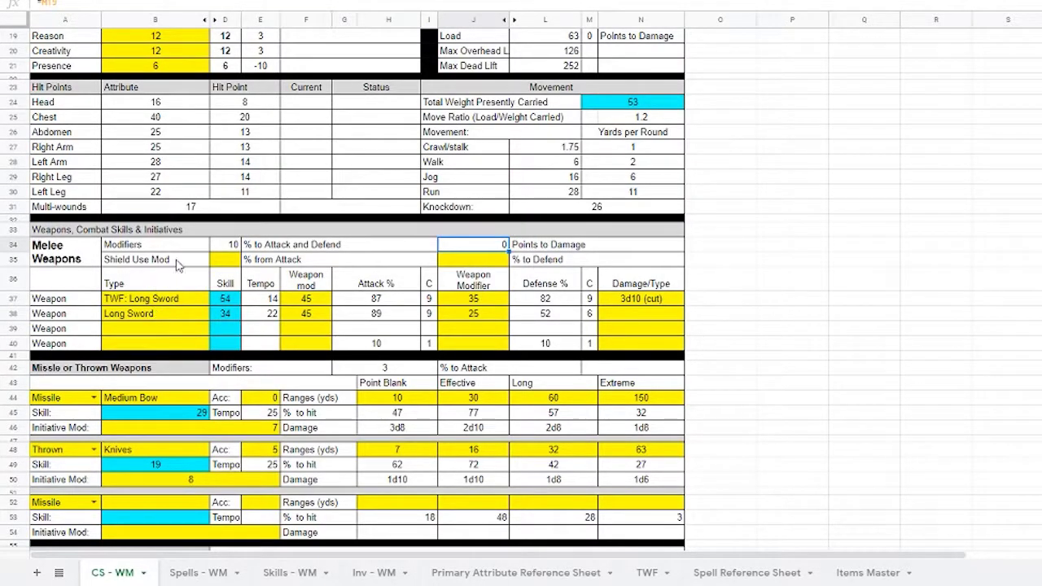
pyautogui.click(232, 262)
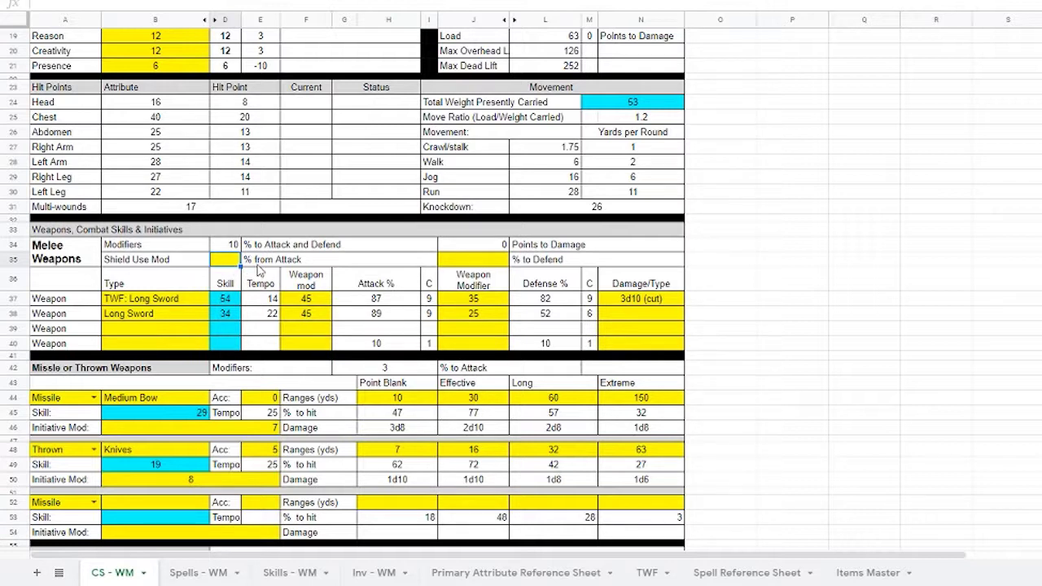
pyautogui.click(483, 260)
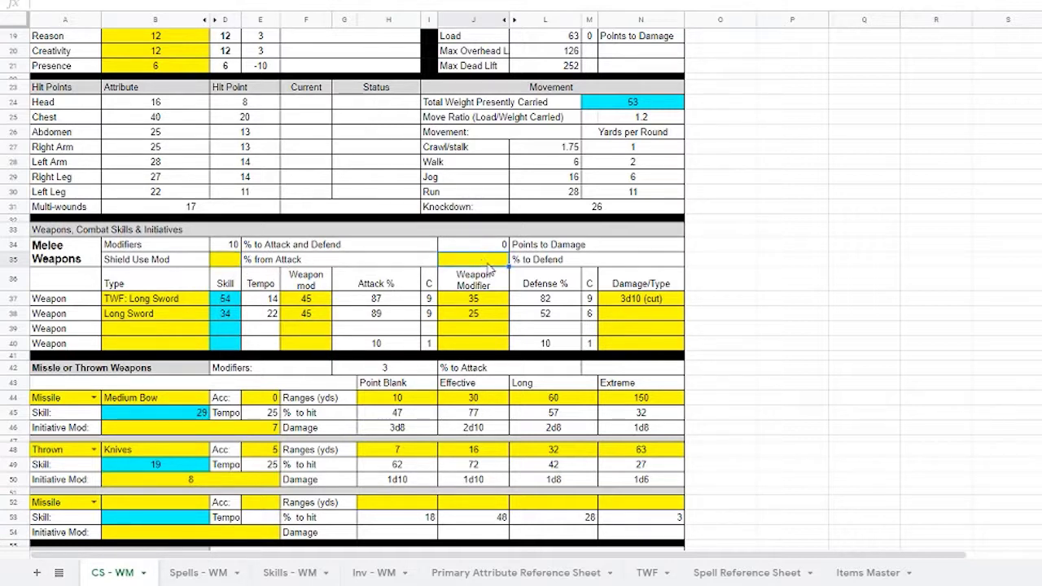
pyautogui.click(149, 300)
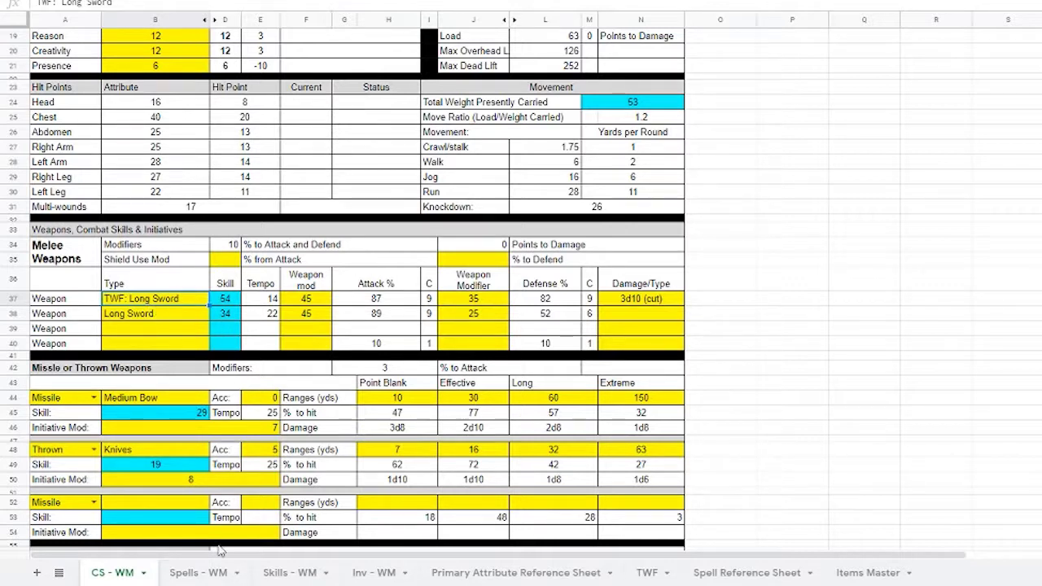
pyautogui.click(292, 574)
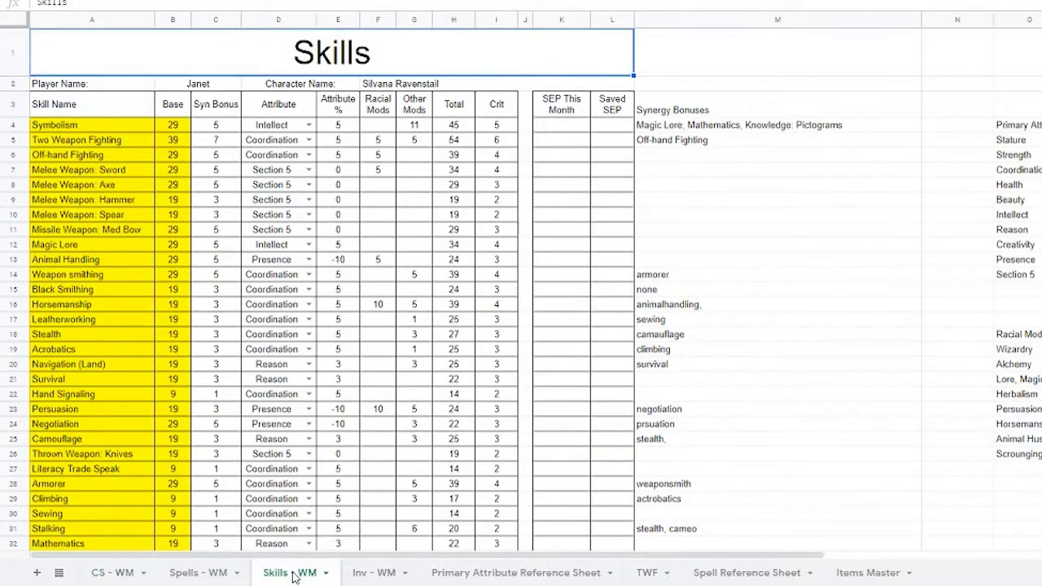
pyautogui.click(93, 142)
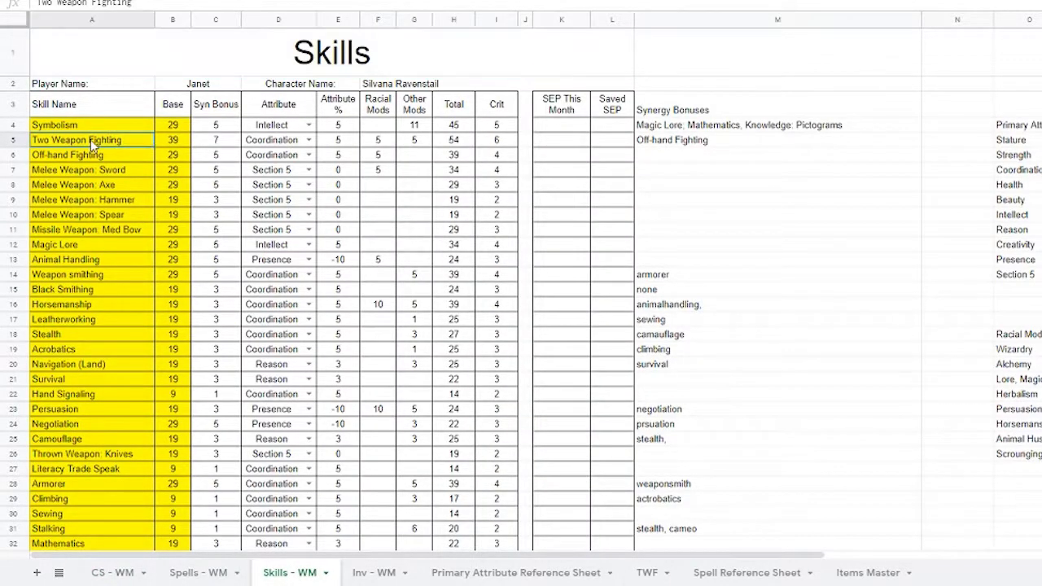
pyautogui.click(186, 143)
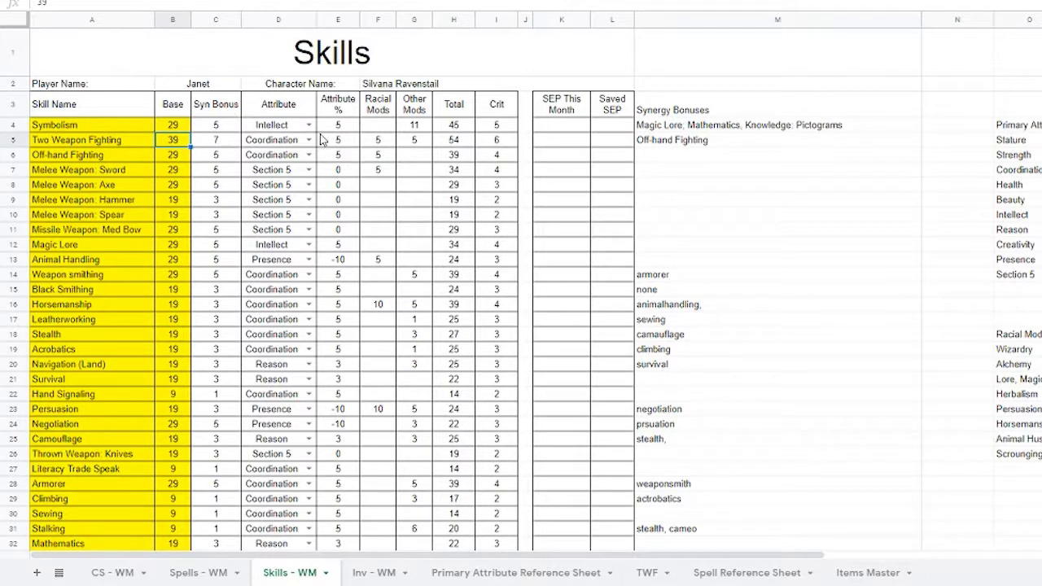
pyautogui.click(271, 143)
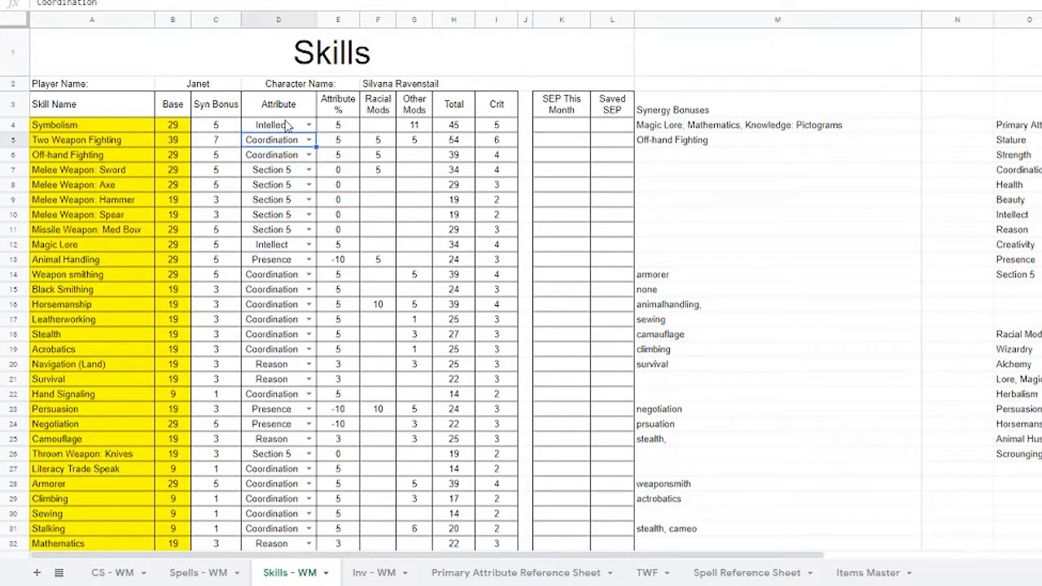
pyautogui.click(342, 143)
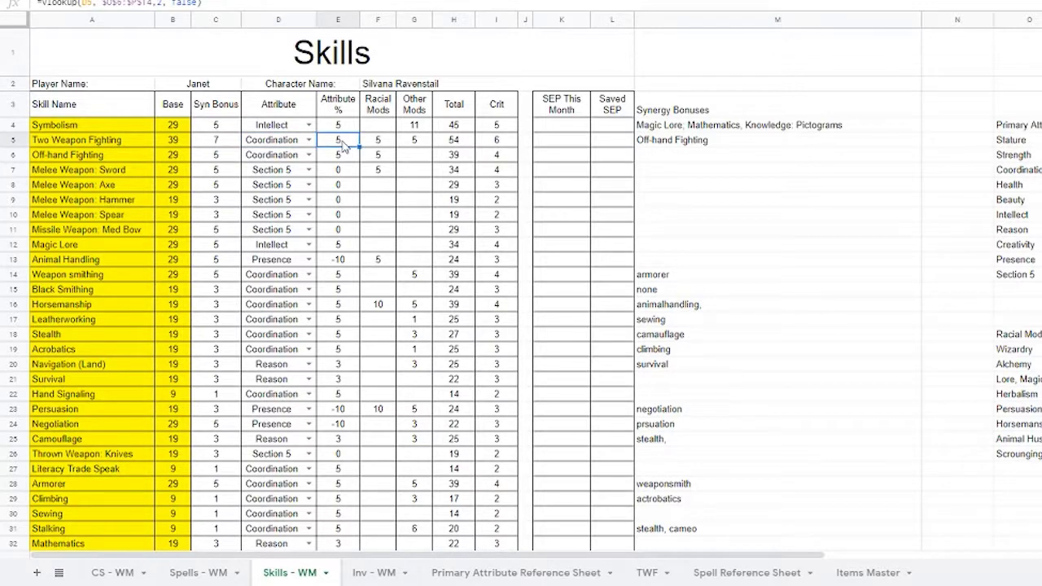
pyautogui.click(381, 145)
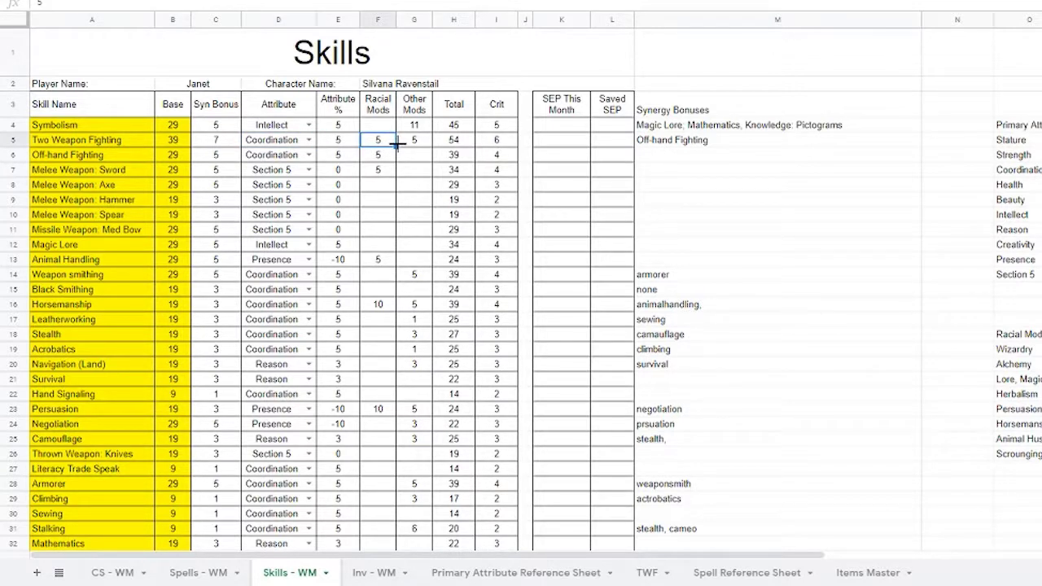
pyautogui.click(417, 142)
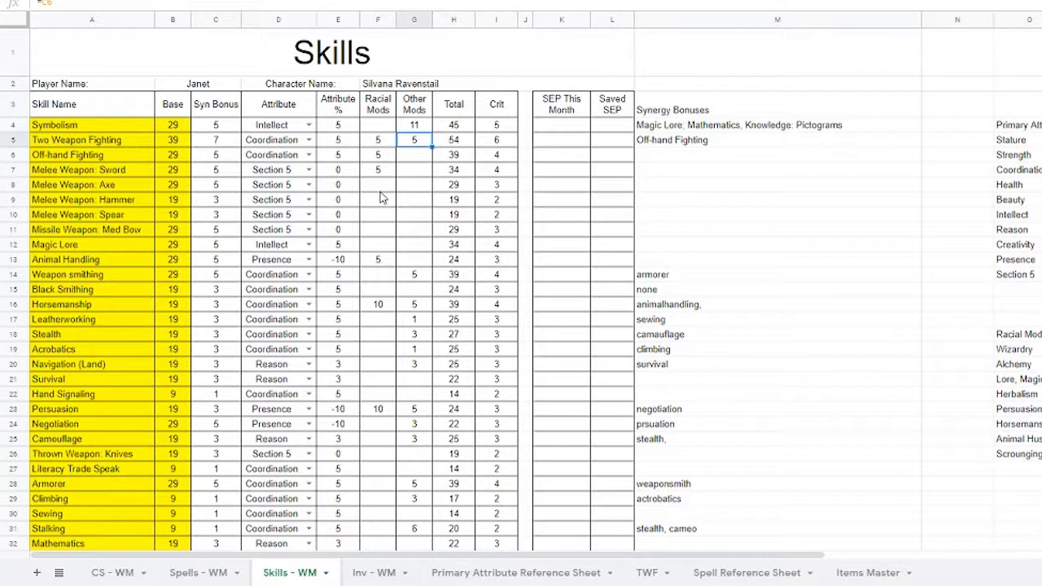
pyautogui.click(390, 142)
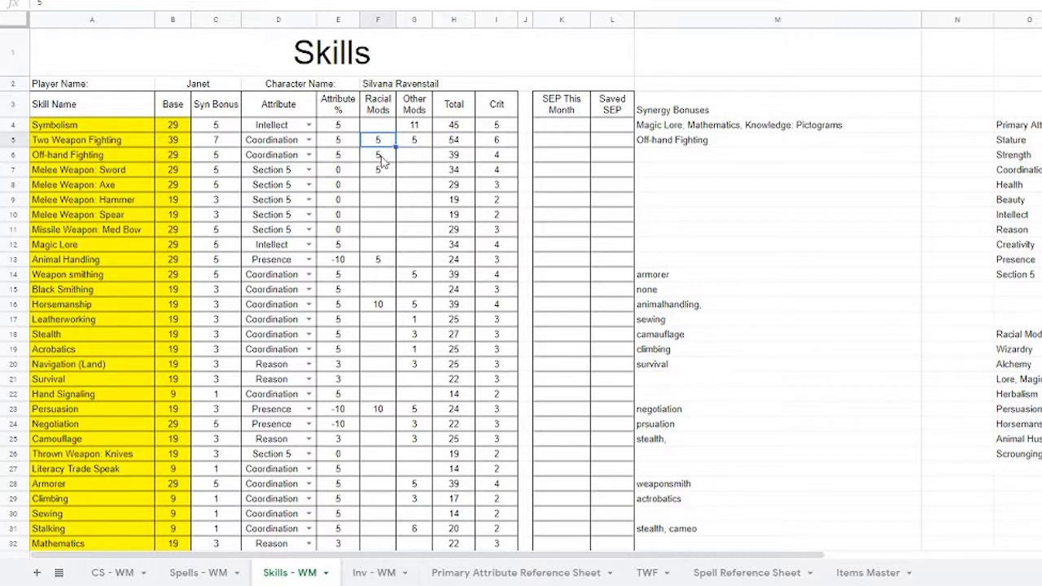
pyautogui.click(382, 157)
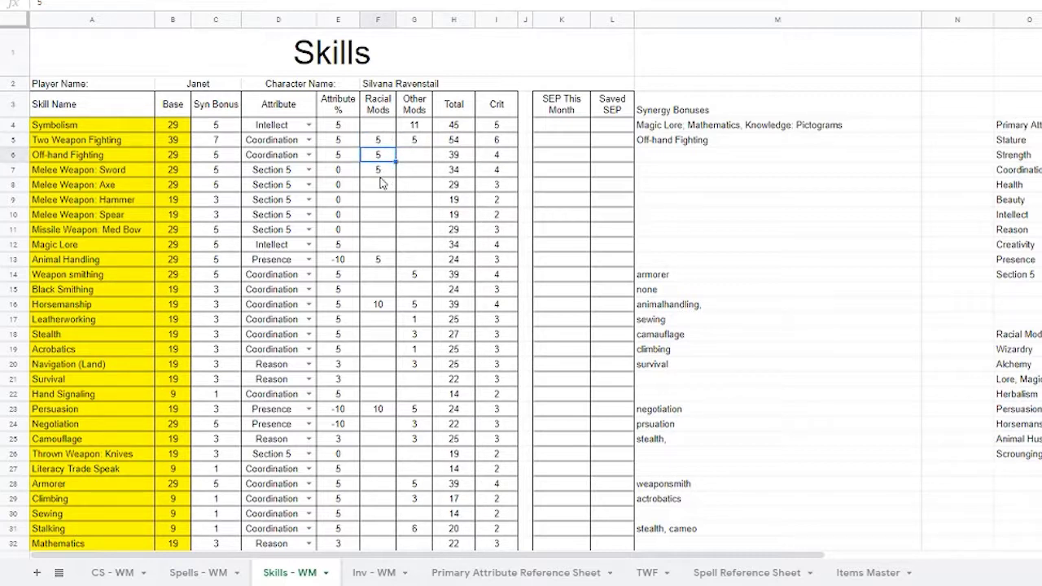
pyautogui.click(379, 173)
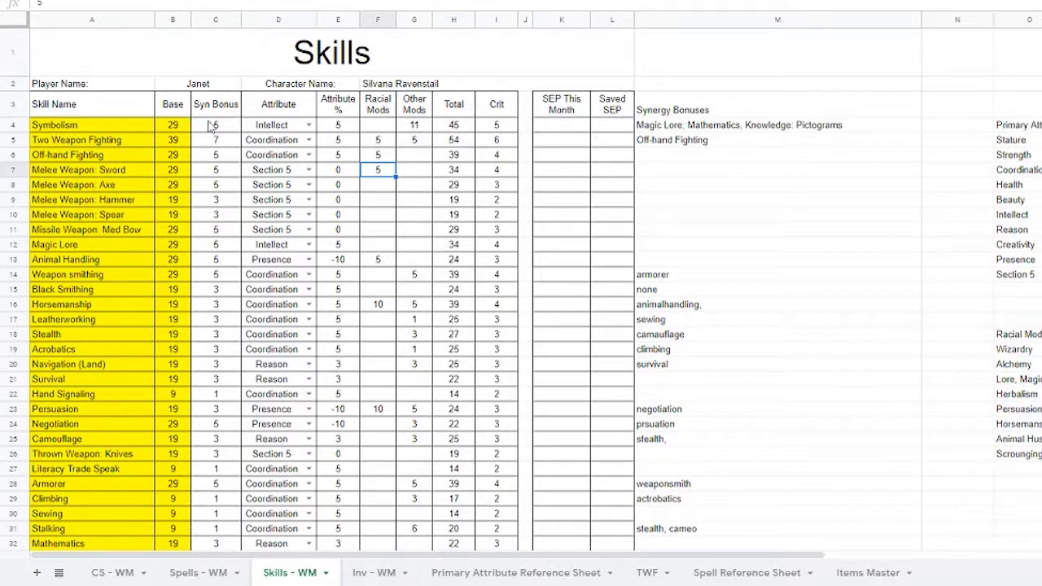
pyautogui.click(410, 141)
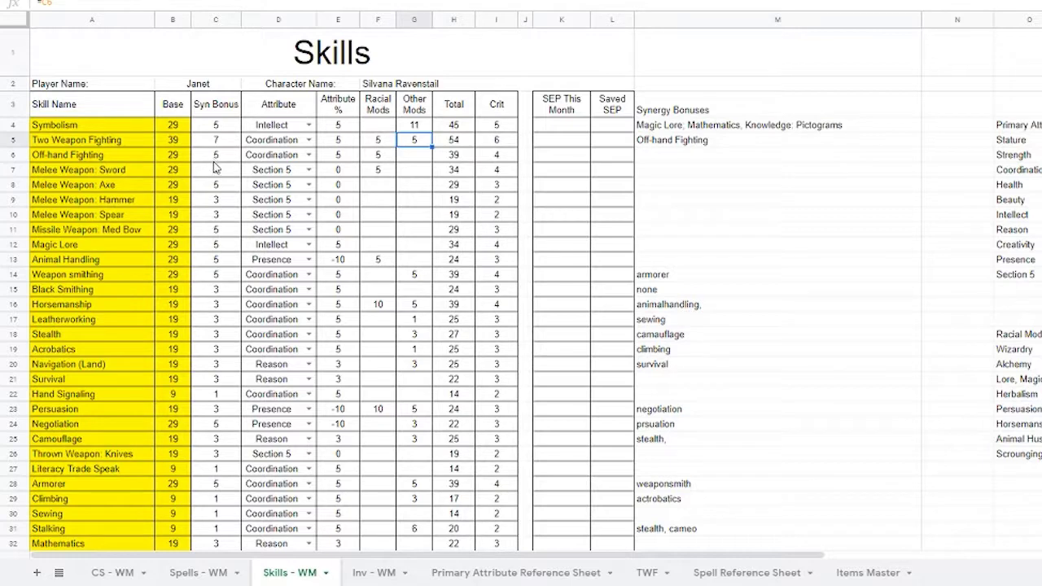
pyautogui.moveTo(415, 124); pyautogui.dragTo(415, 244)
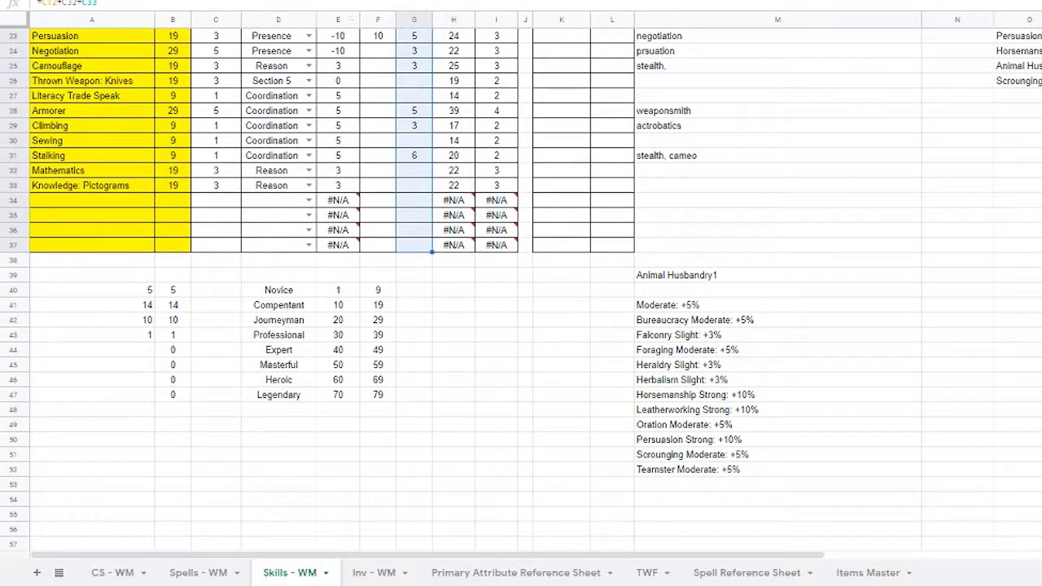
# Fill the Other Mods column G4:G37 with cyan
pyautogui.click(491, 0)
pyautogui.click(586, 63)
pyautogui.scroll(7, 413, 143)
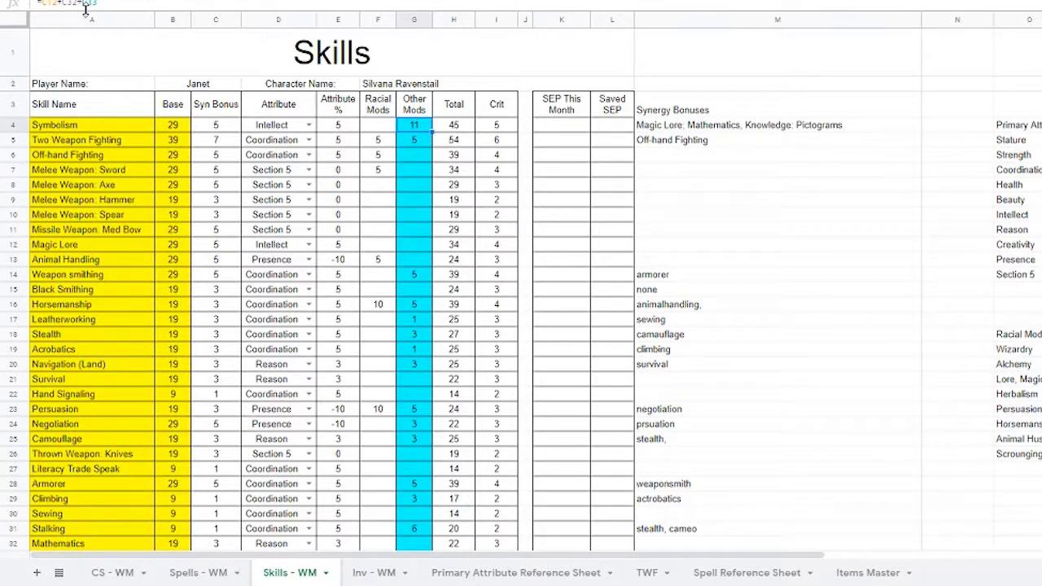
# View the Symbolism Other Mods formula in G4 and leave it unchanged
pyautogui.scroll(-3, 206, 239)
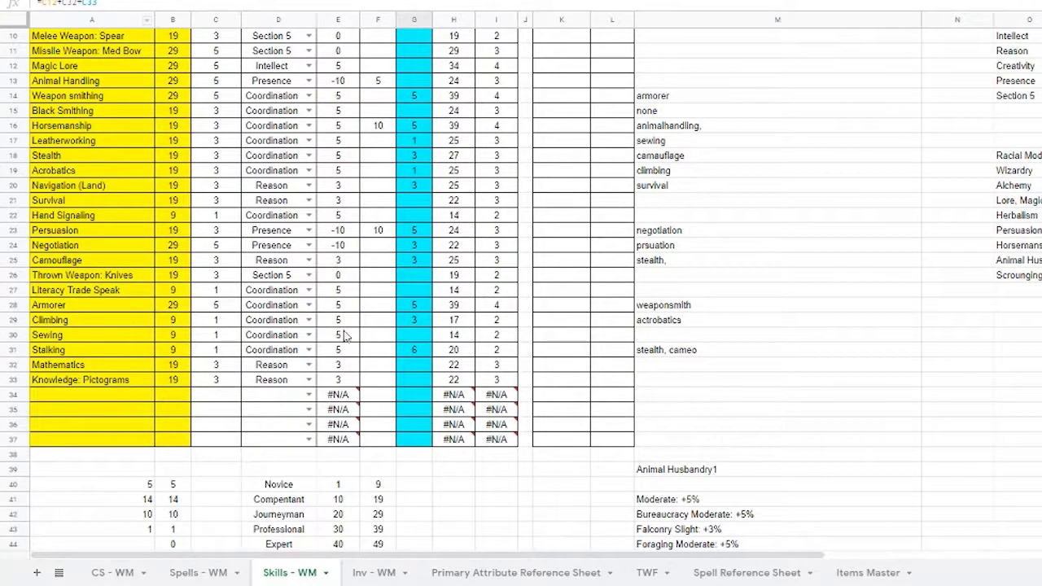
pyautogui.scroll(3, 344, 335)
pyautogui.doubleClick(407, 125)
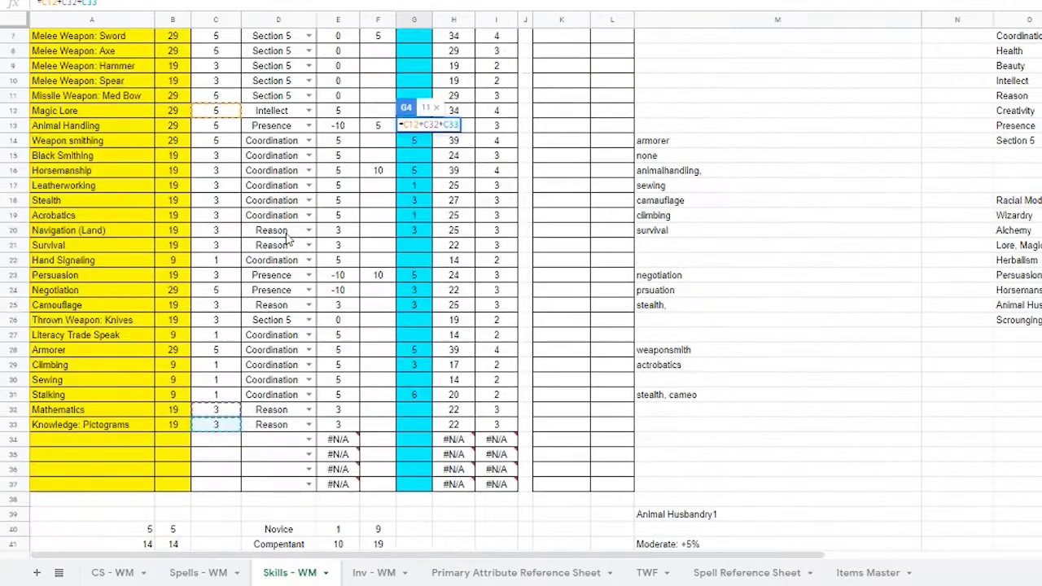
pyautogui.scroll(-2, 289, 239)
pyautogui.scroll(2, 291, 187)
pyautogui.click(408, 184)
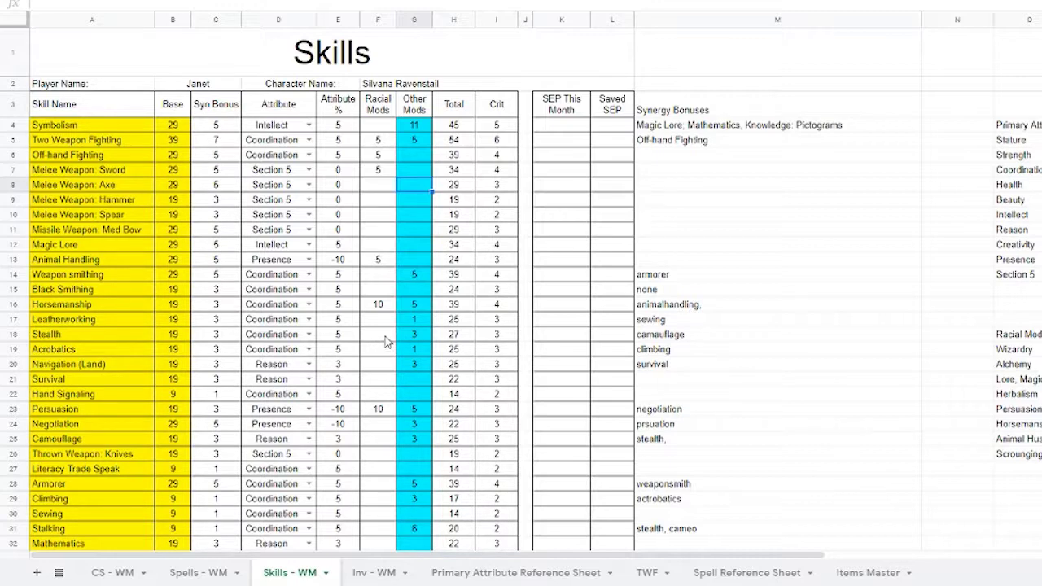
pyautogui.scroll(-2, 407, 335)
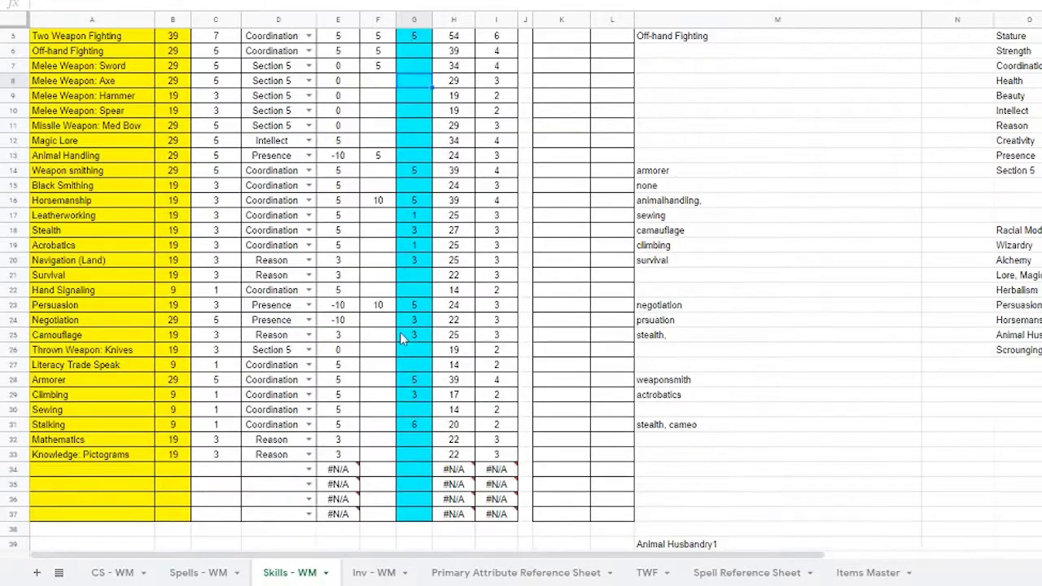
pyautogui.scroll(2, 407, 335)
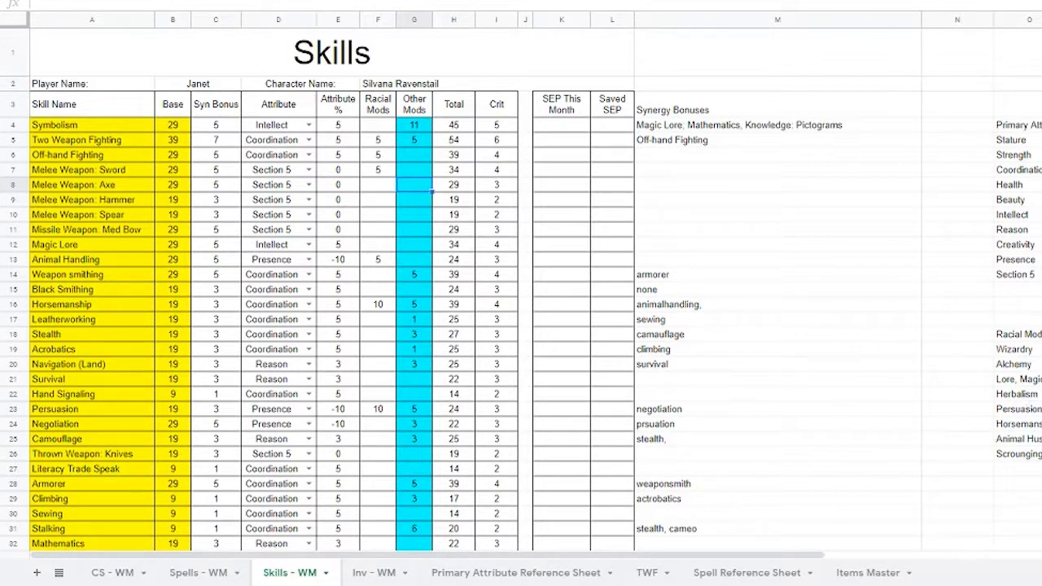
pyautogui.click(134, 562)
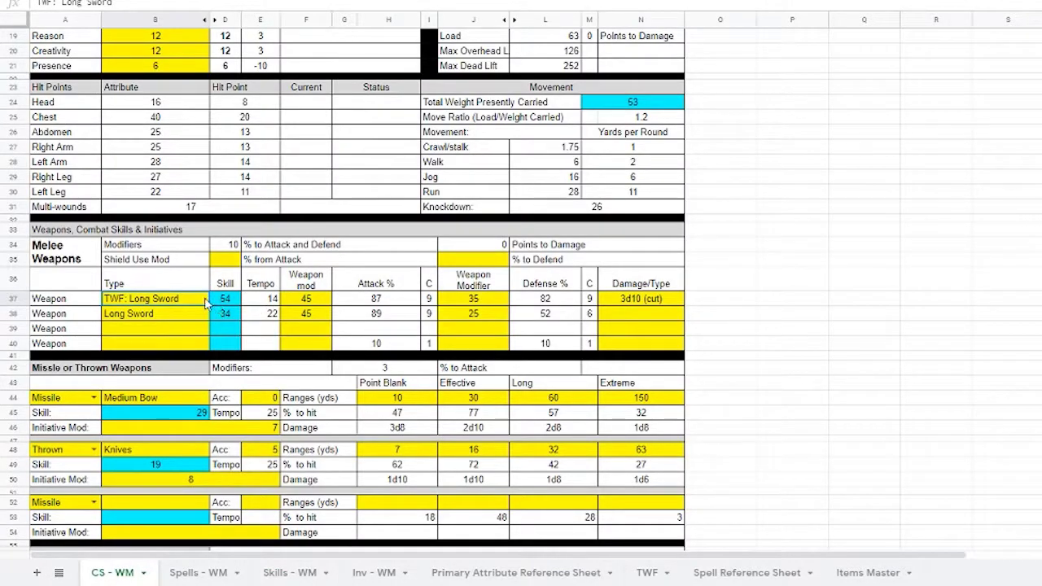
pyautogui.click(222, 303)
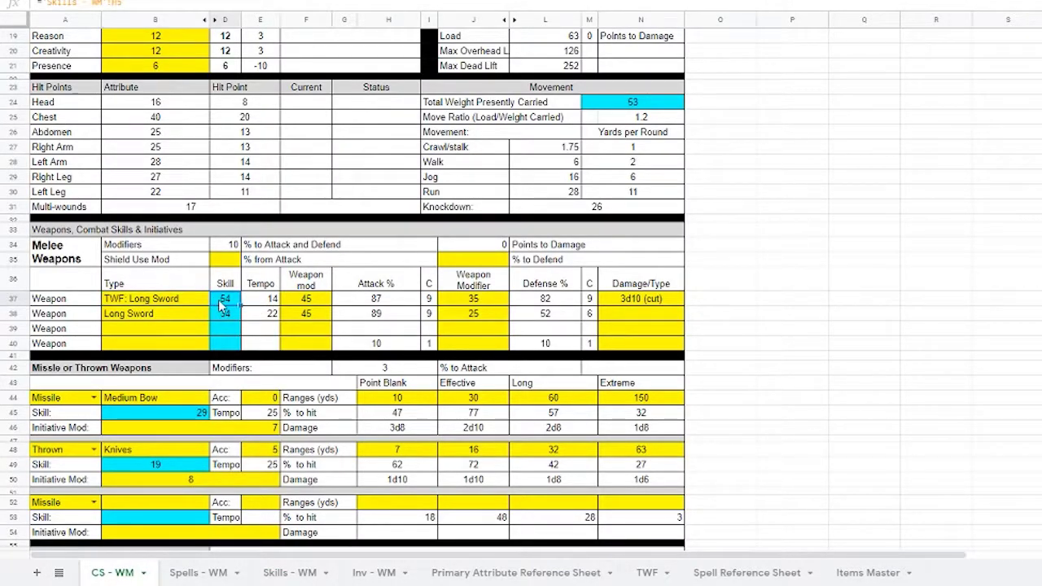
pyautogui.click(265, 574)
pyautogui.click(460, 128)
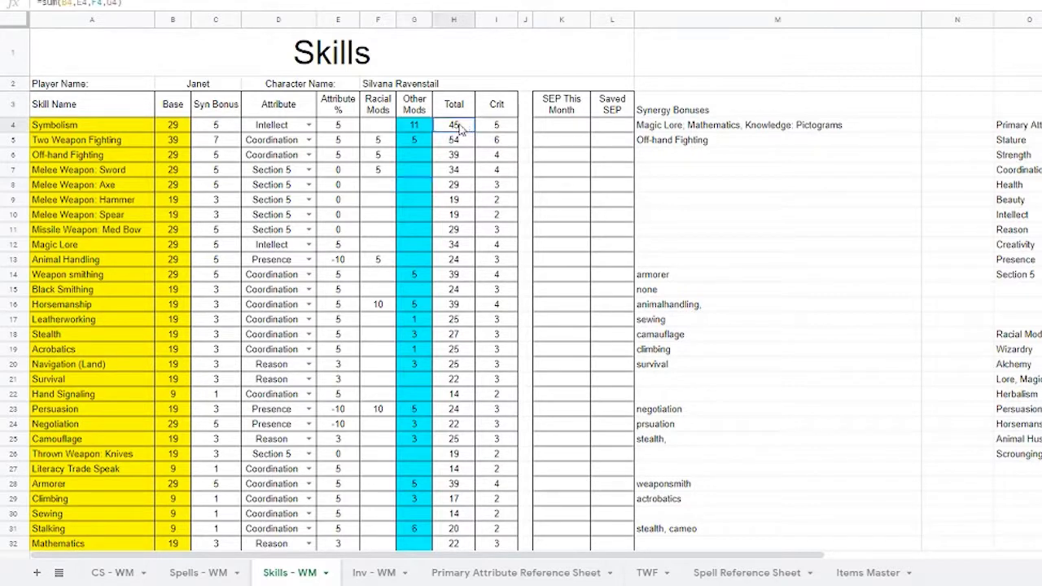
pyautogui.click(454, 140)
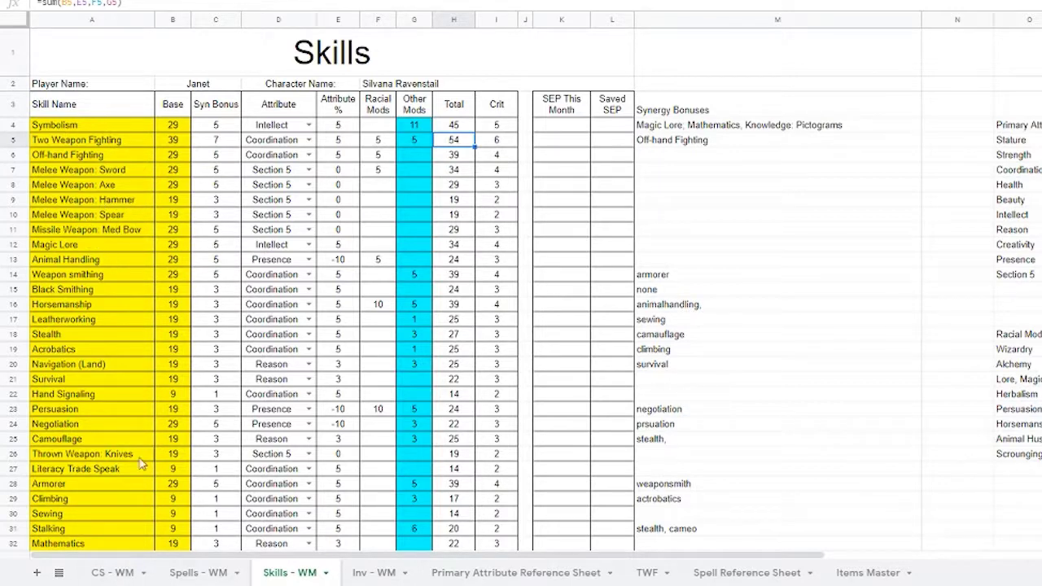
pyautogui.click(124, 573)
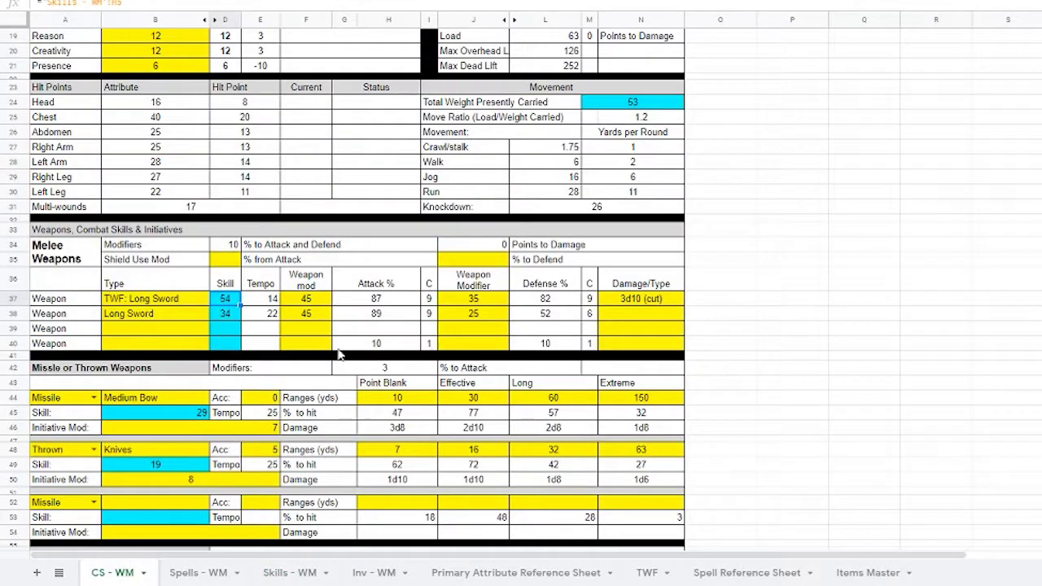
pyautogui.click(268, 301)
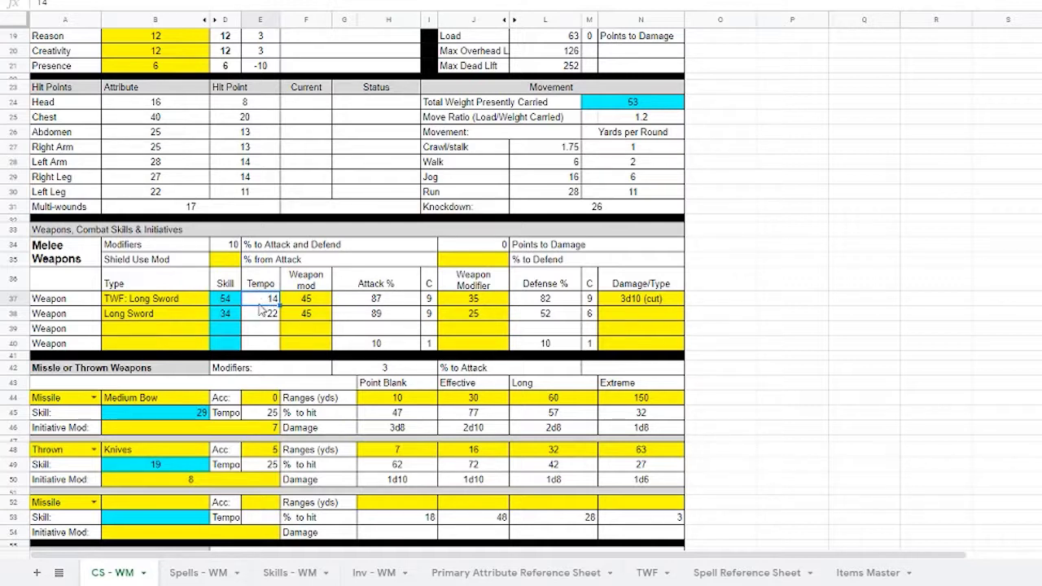
pyautogui.click(259, 317)
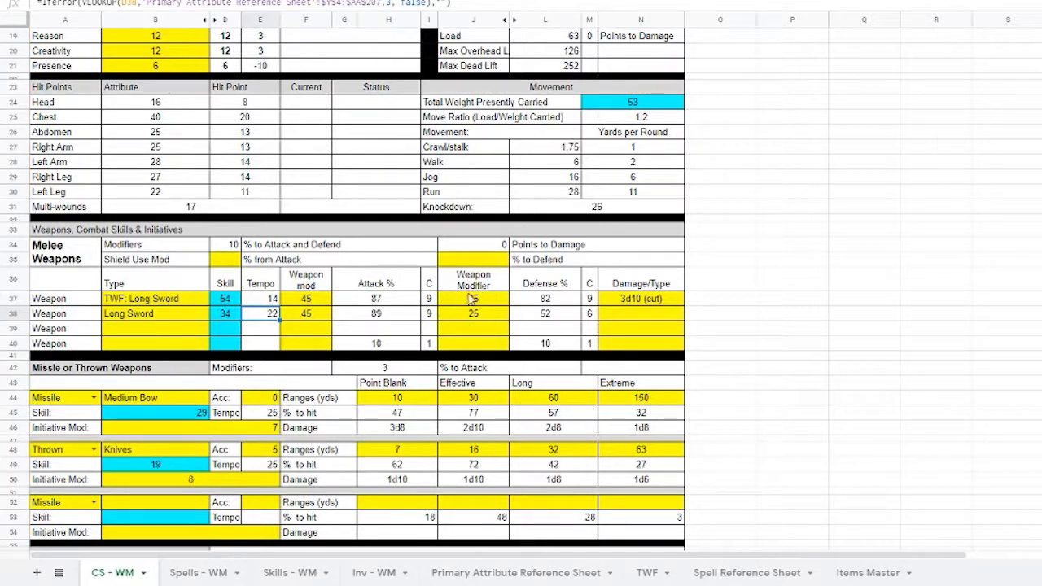
pyautogui.click(431, 301)
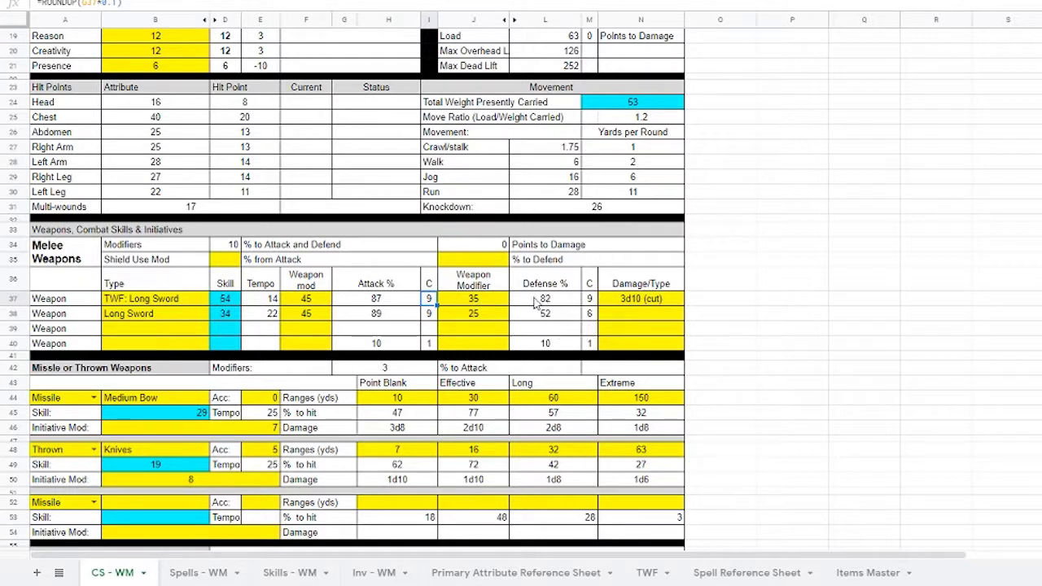
pyautogui.click(642, 302)
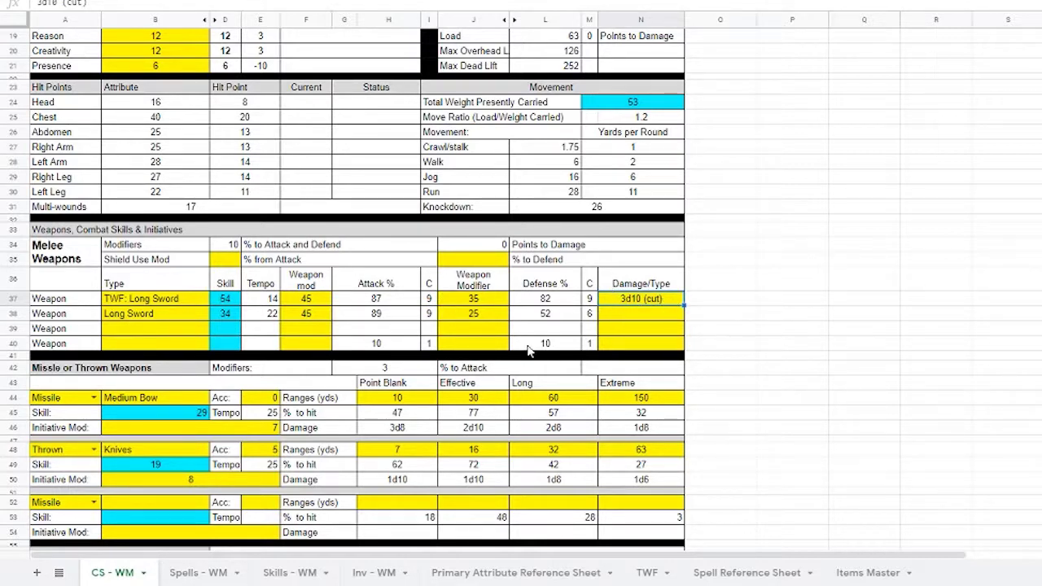
pyautogui.scroll(-2, 439, 354)
pyautogui.scroll(-2, 138, 312)
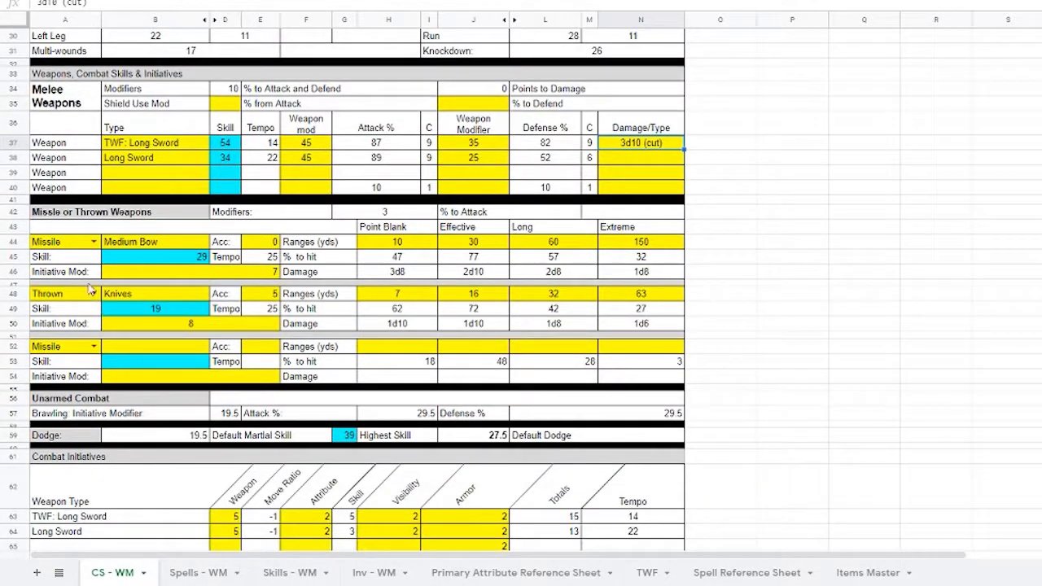
pyautogui.click(93, 242)
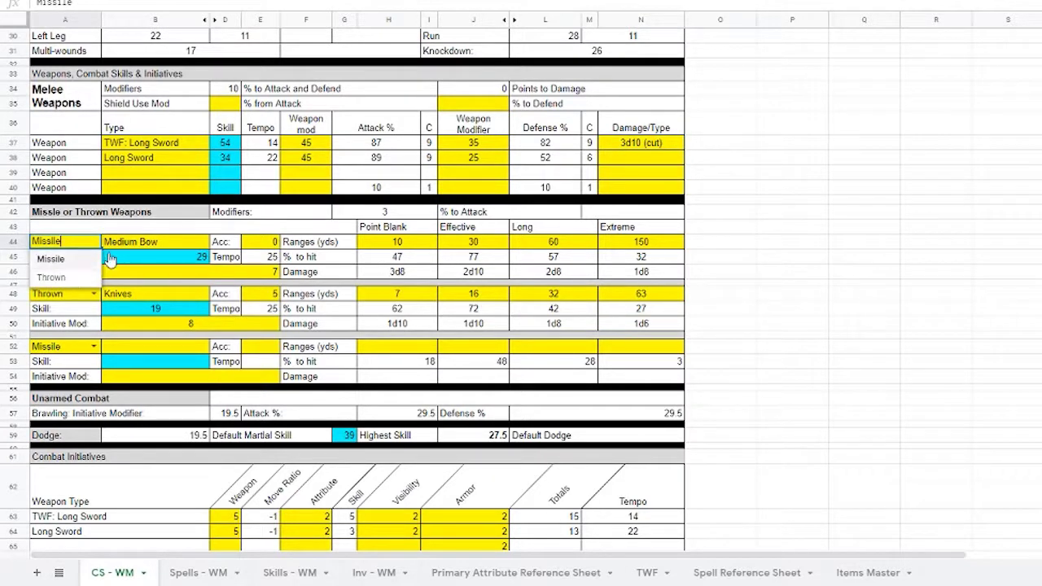
pyautogui.click(153, 242)
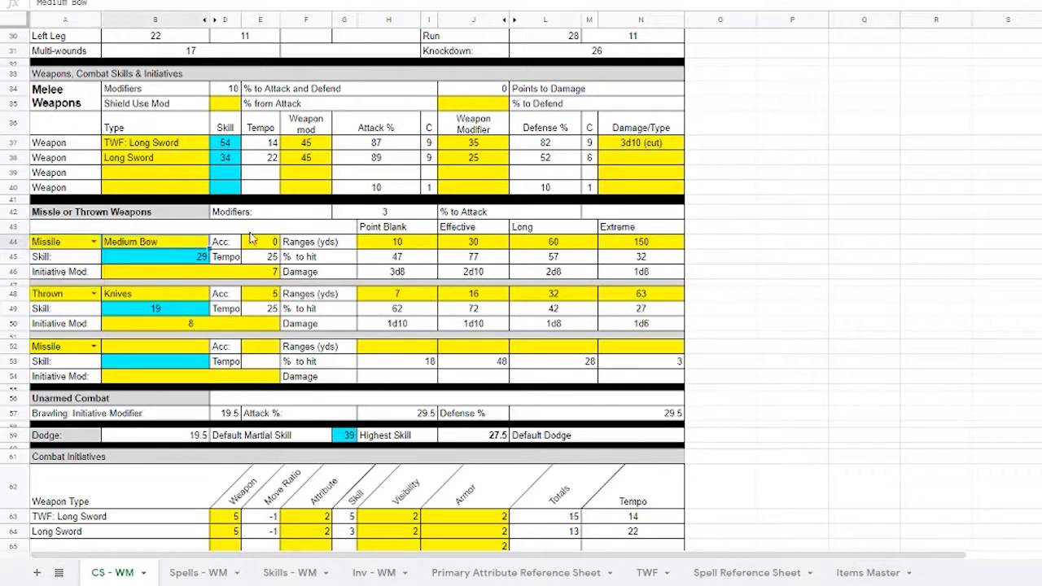
pyautogui.click(401, 259)
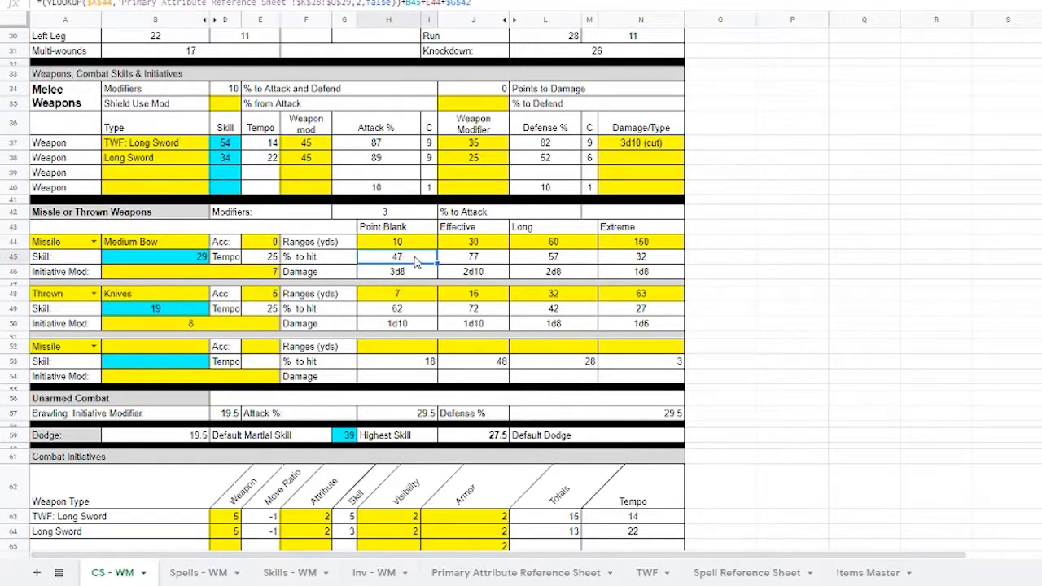
pyautogui.click(504, 263)
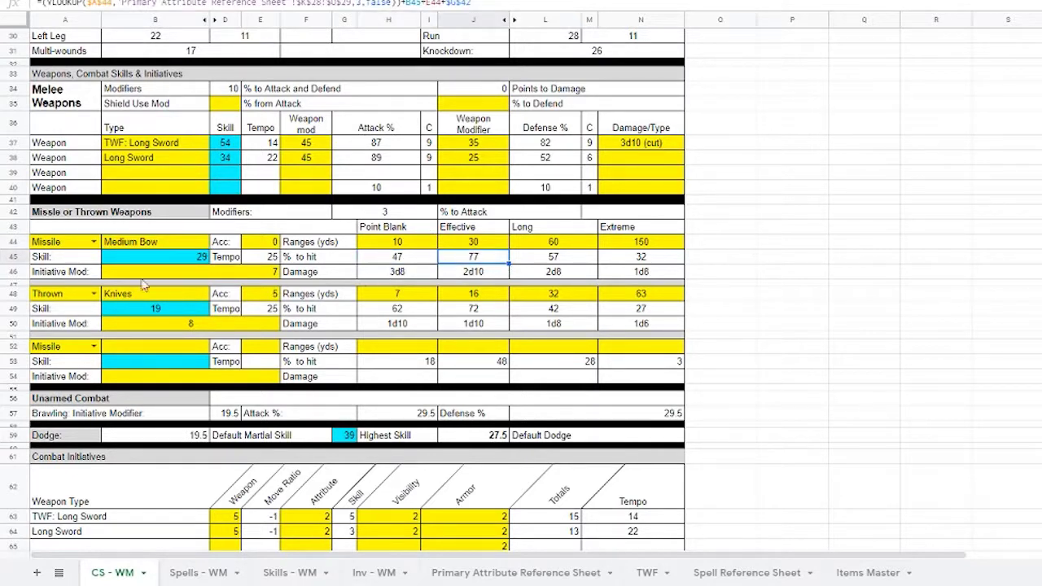
pyautogui.click(93, 242)
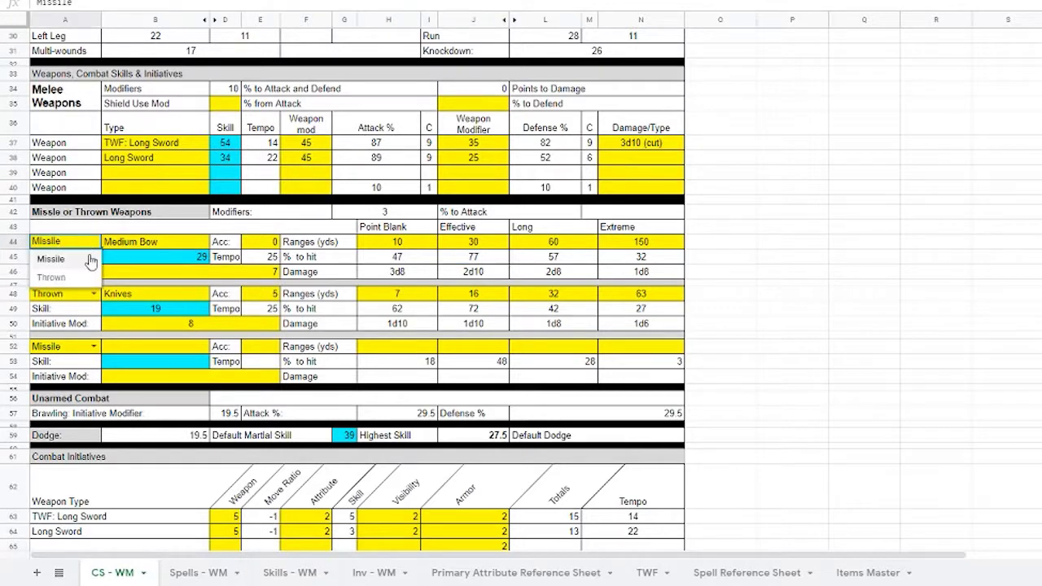
pyautogui.click(414, 256)
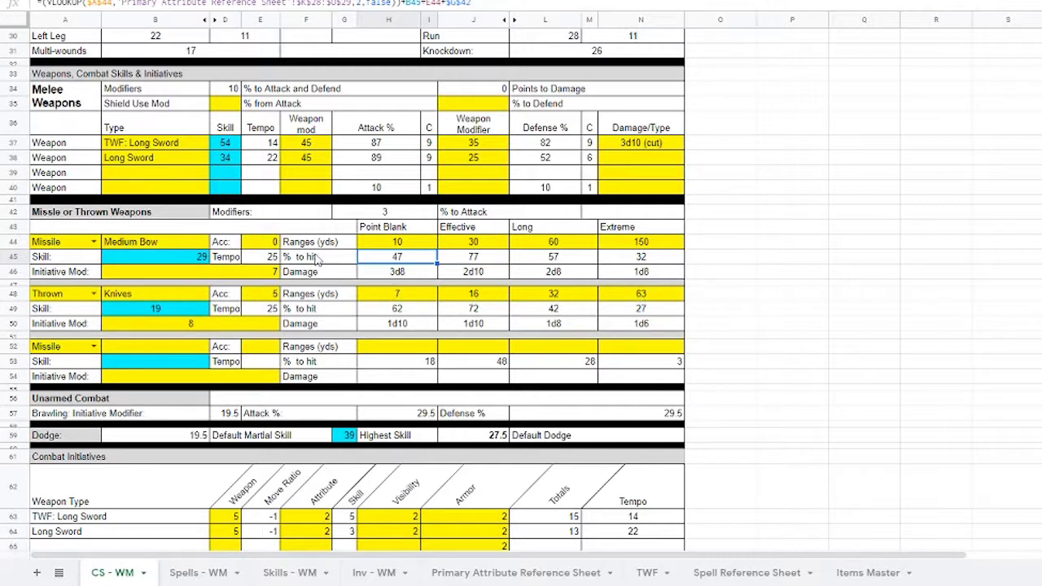
pyautogui.click(399, 244)
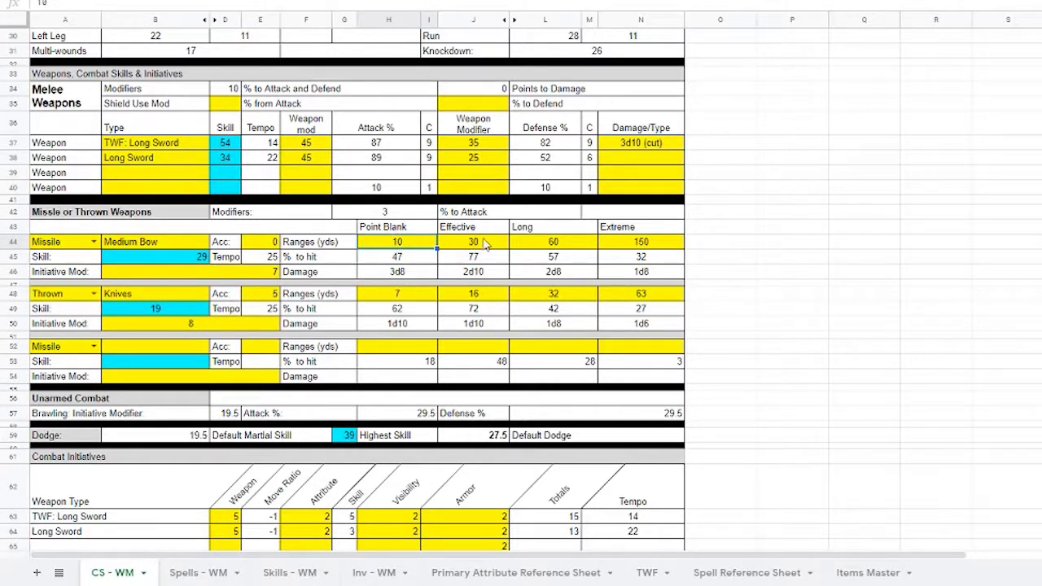
pyautogui.click(485, 246)
pyautogui.click(402, 247)
pyautogui.click(478, 246)
pyautogui.click(558, 244)
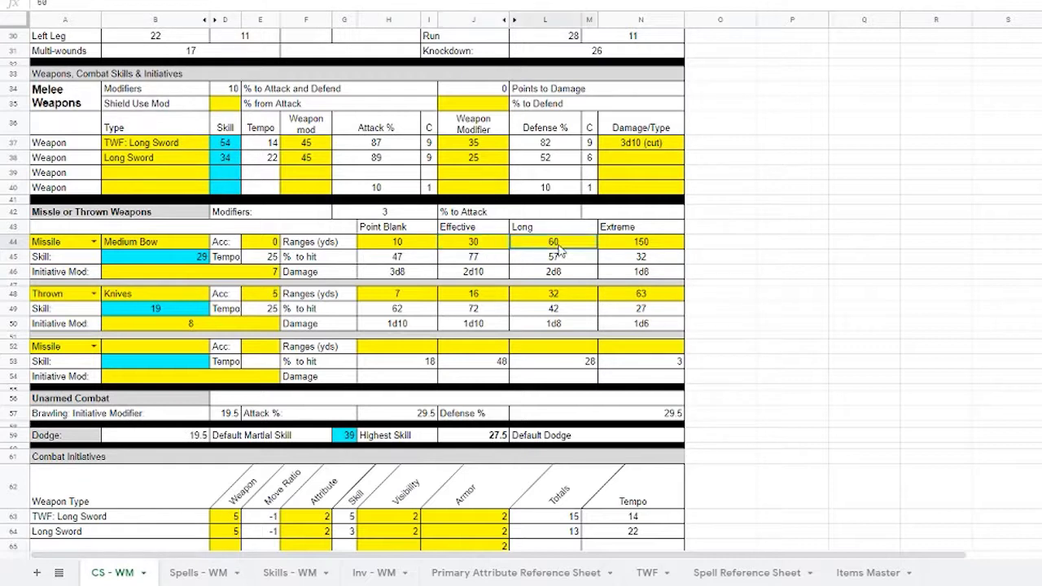
pyautogui.click(662, 244)
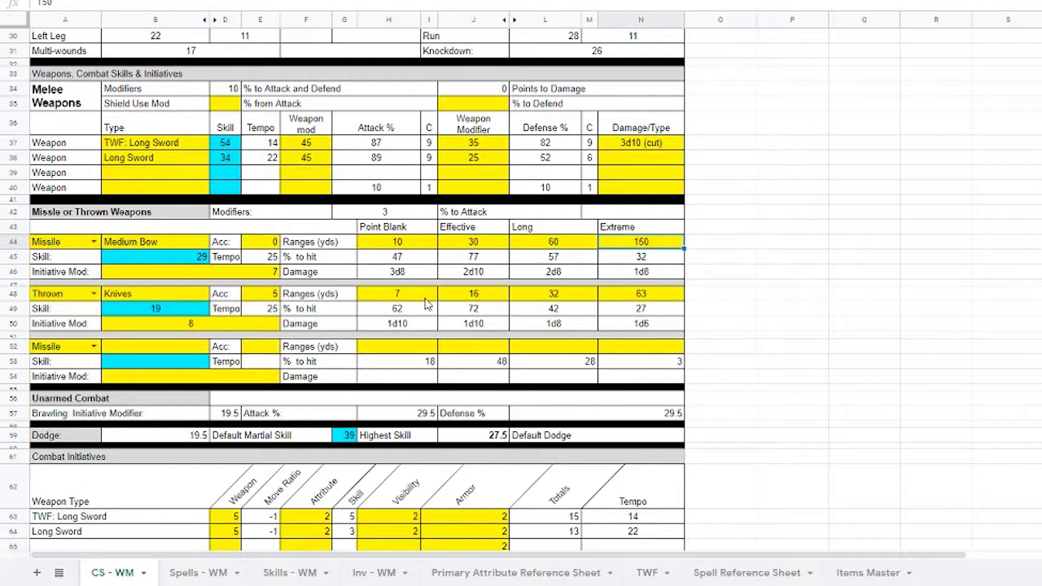
pyautogui.click(406, 254)
pyautogui.click(472, 259)
pyautogui.click(542, 261)
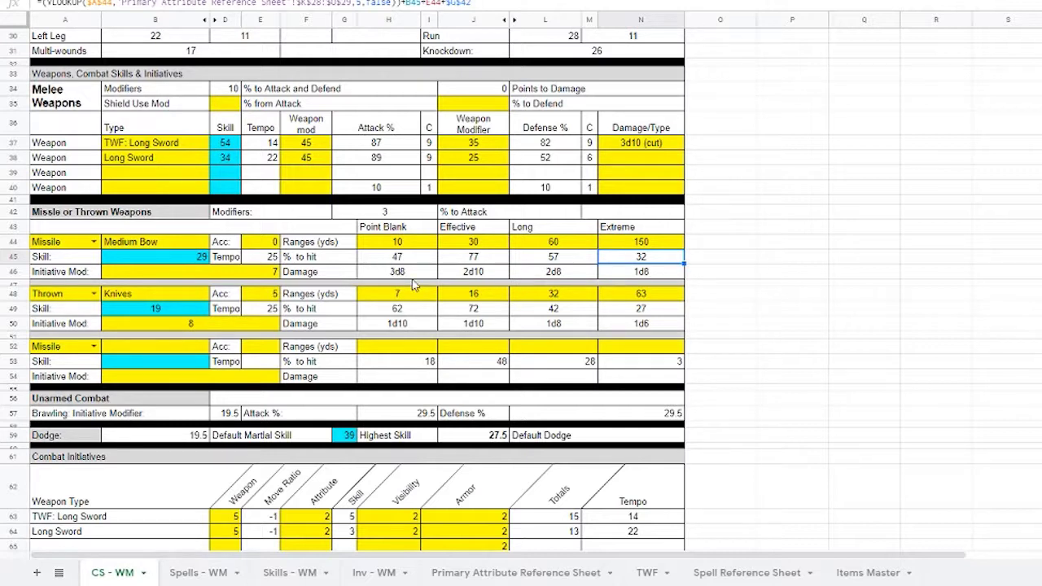
pyautogui.click(387, 246)
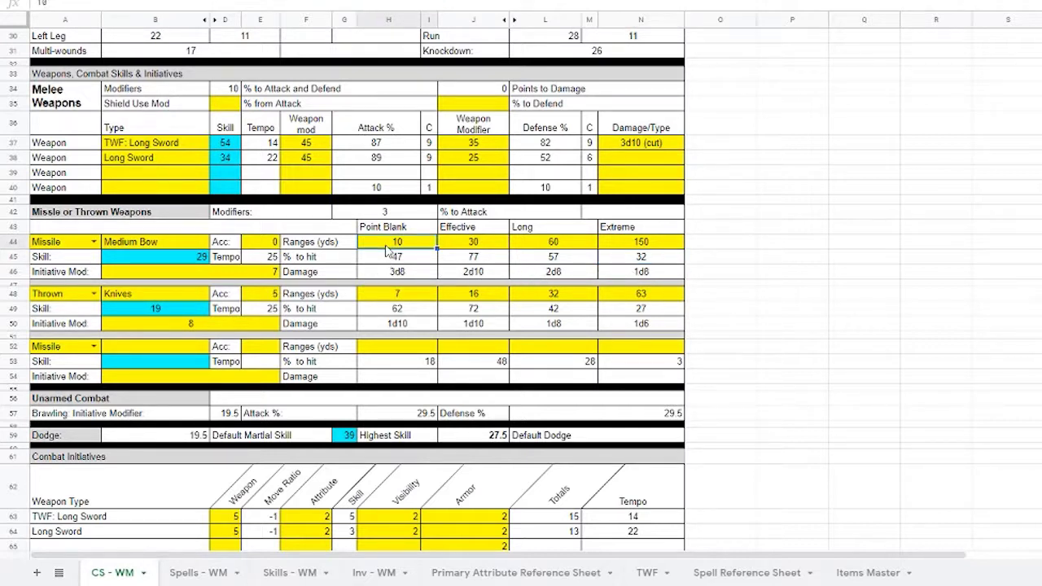
pyautogui.click(490, 242)
pyautogui.click(588, 244)
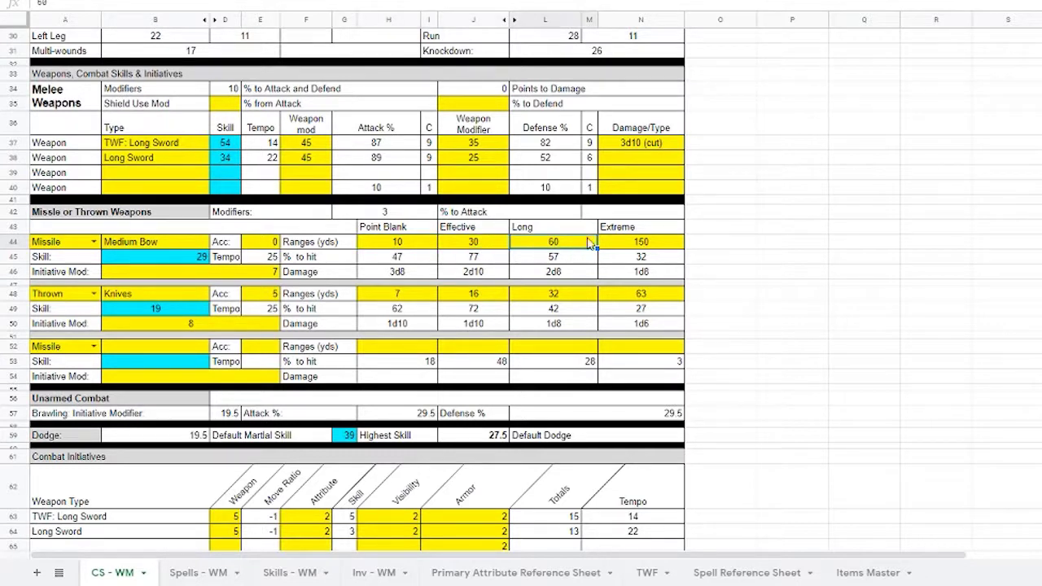
pyautogui.click(633, 246)
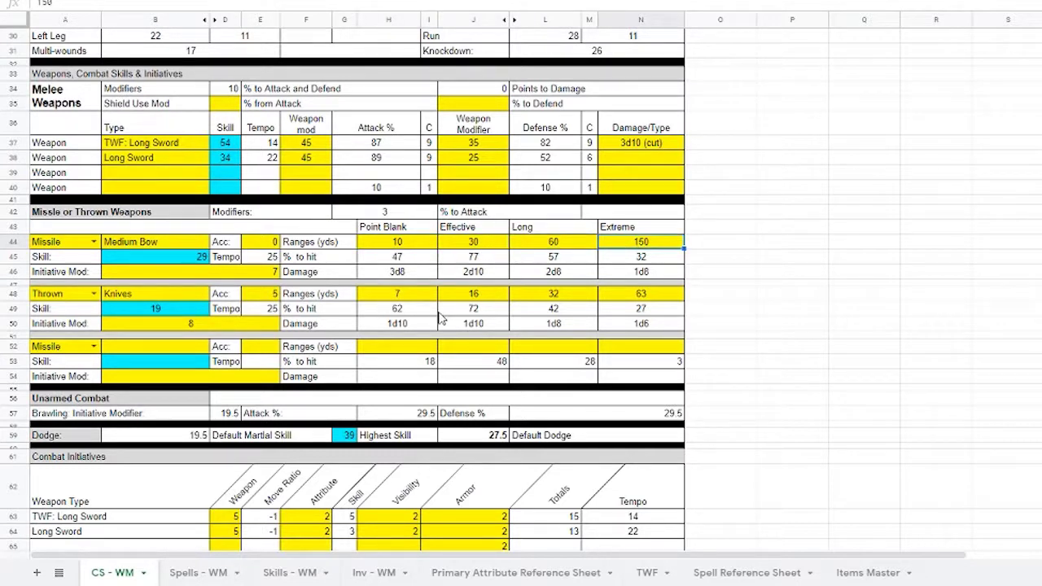
pyautogui.click(398, 301)
pyautogui.click(472, 302)
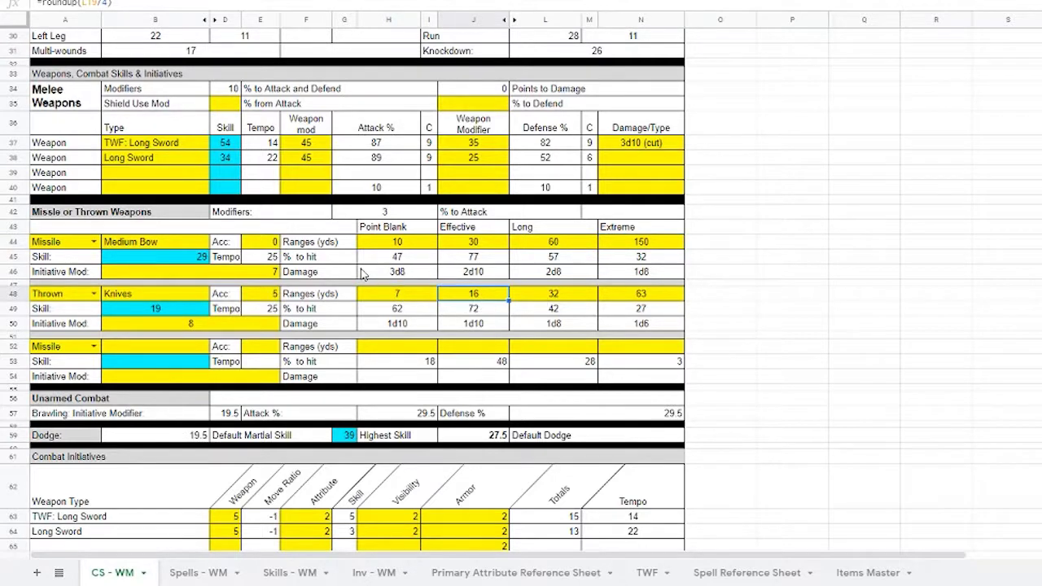
pyautogui.scroll(2, 364, 274)
pyautogui.click(418, 372)
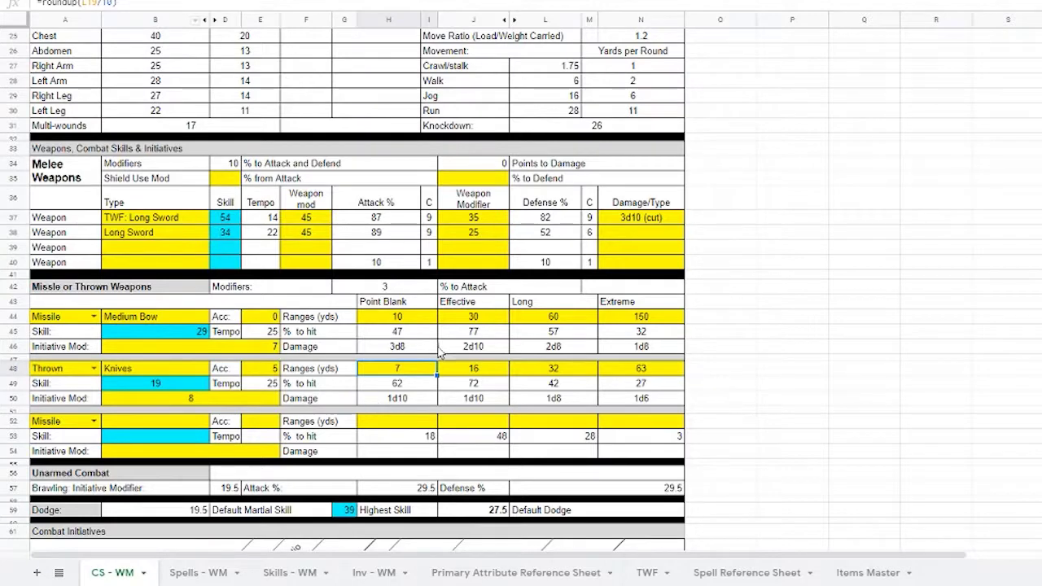
pyautogui.scroll(-5, 439, 352)
pyautogui.scroll(5, 338, 230)
pyautogui.scroll(4, 338, 231)
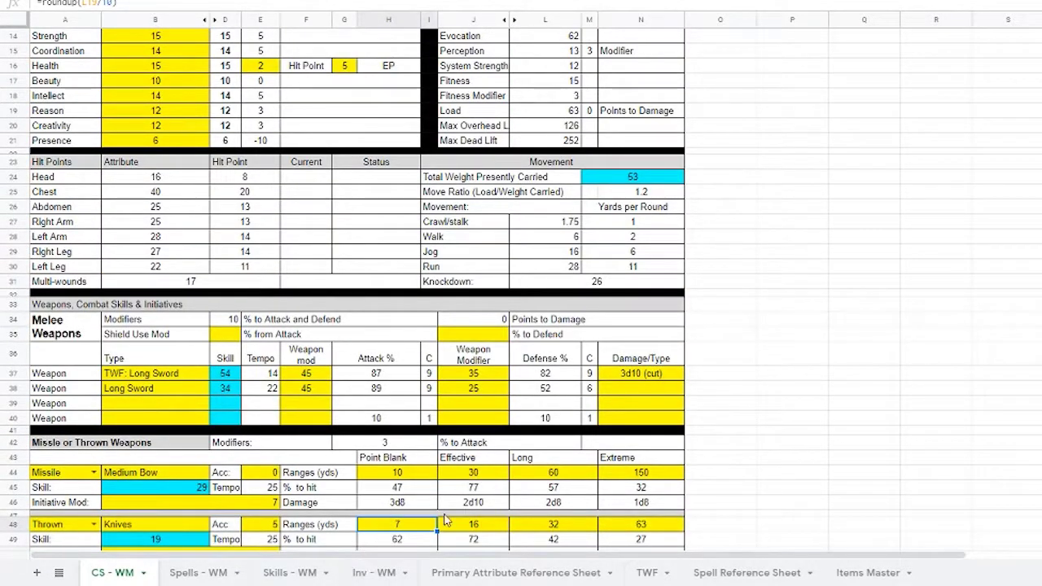
pyautogui.scroll(-1, 445, 520)
pyautogui.scroll(-6, 510, 455)
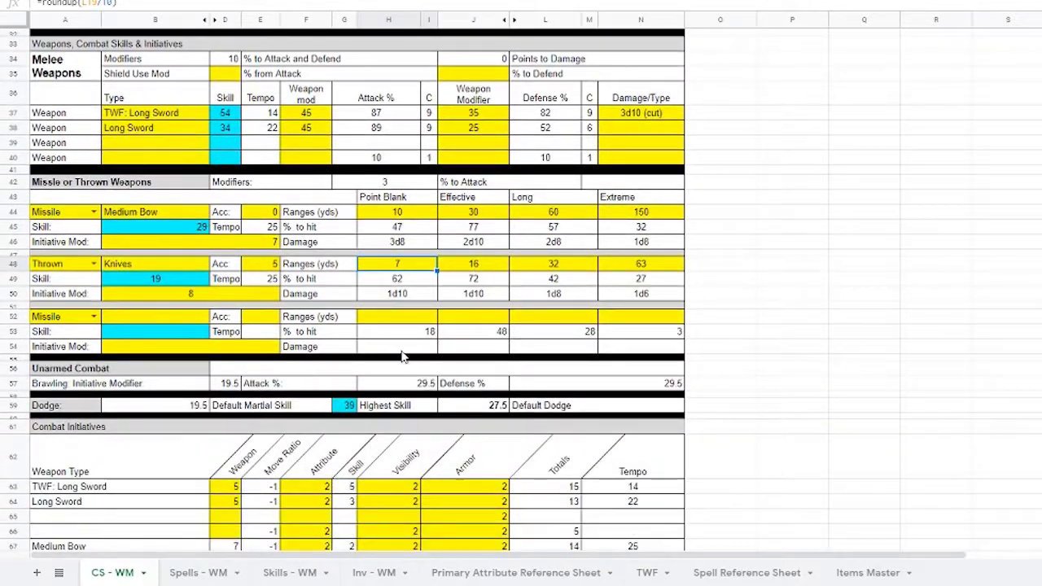
pyautogui.scroll(-2, 97, 378)
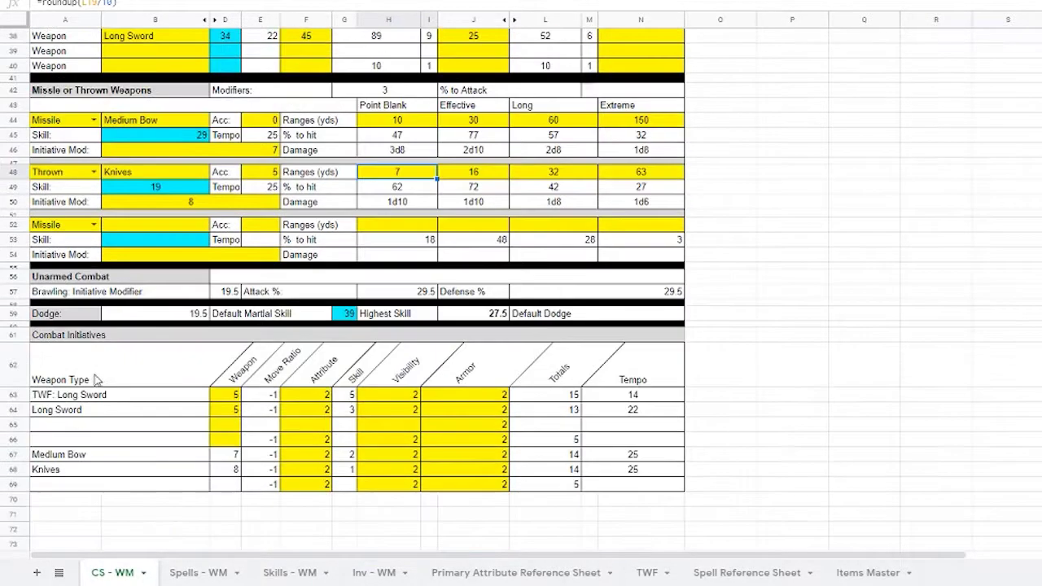
pyautogui.click(223, 294)
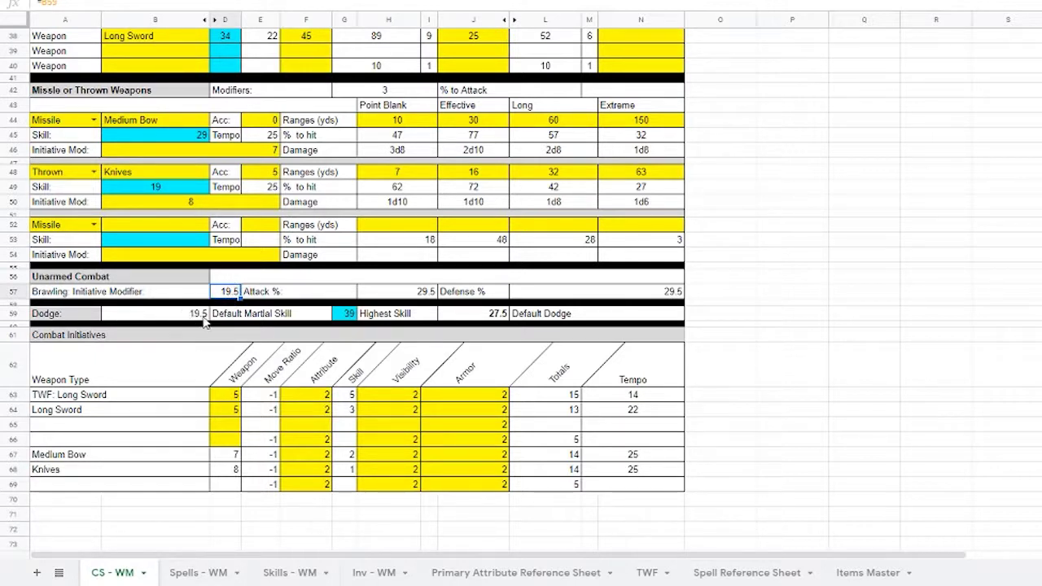
pyautogui.click(204, 322)
pyautogui.click(347, 318)
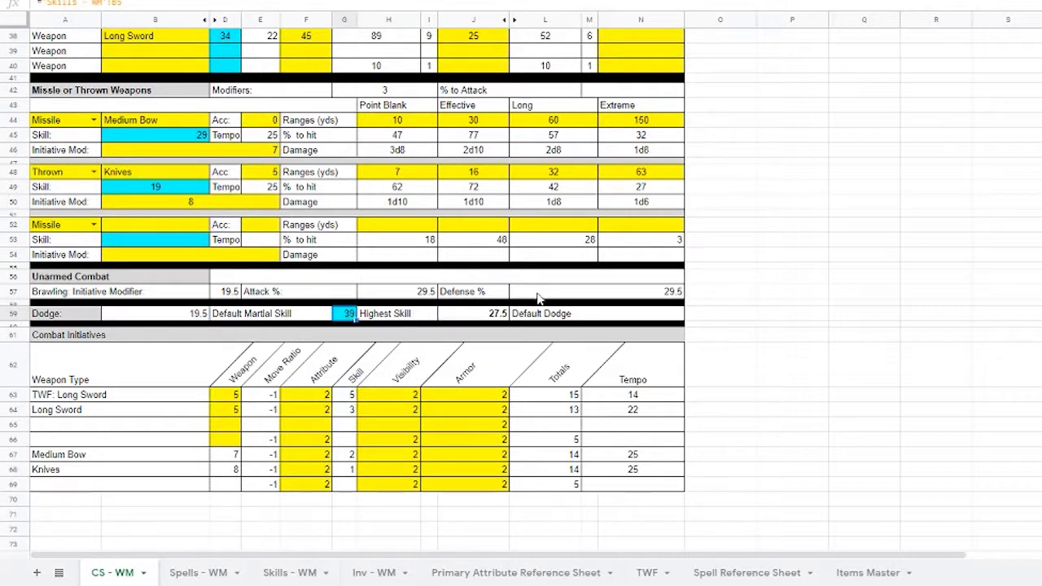
pyautogui.scroll(-3, 532, 343)
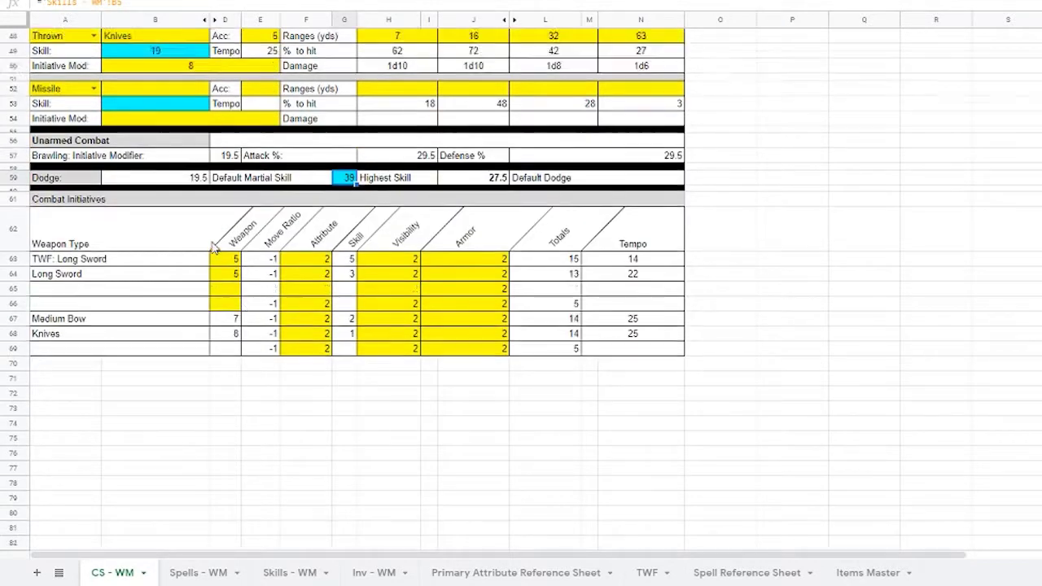
pyautogui.scroll(1, 214, 248)
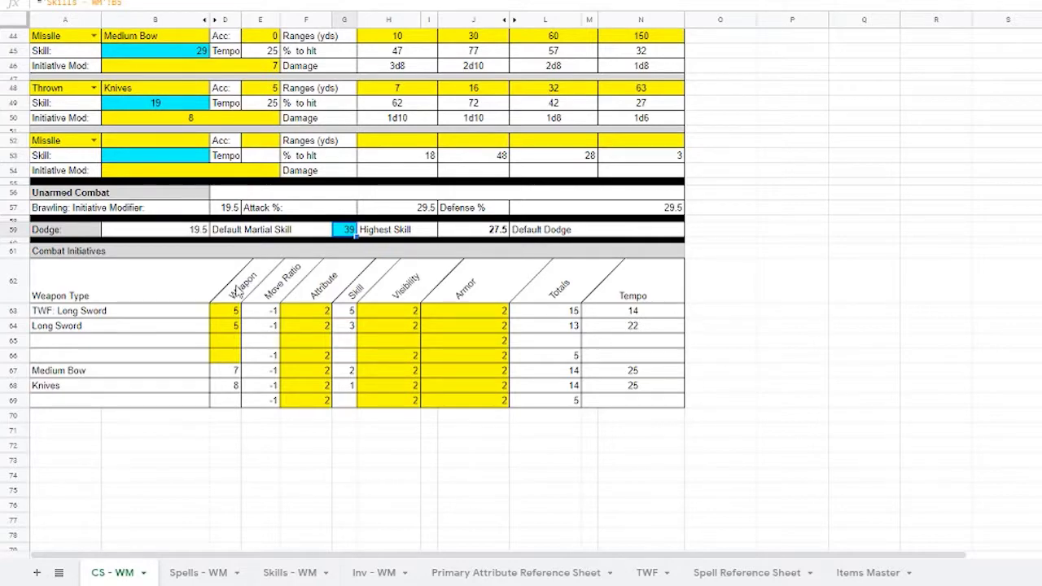
pyautogui.scroll(14, 253, 428)
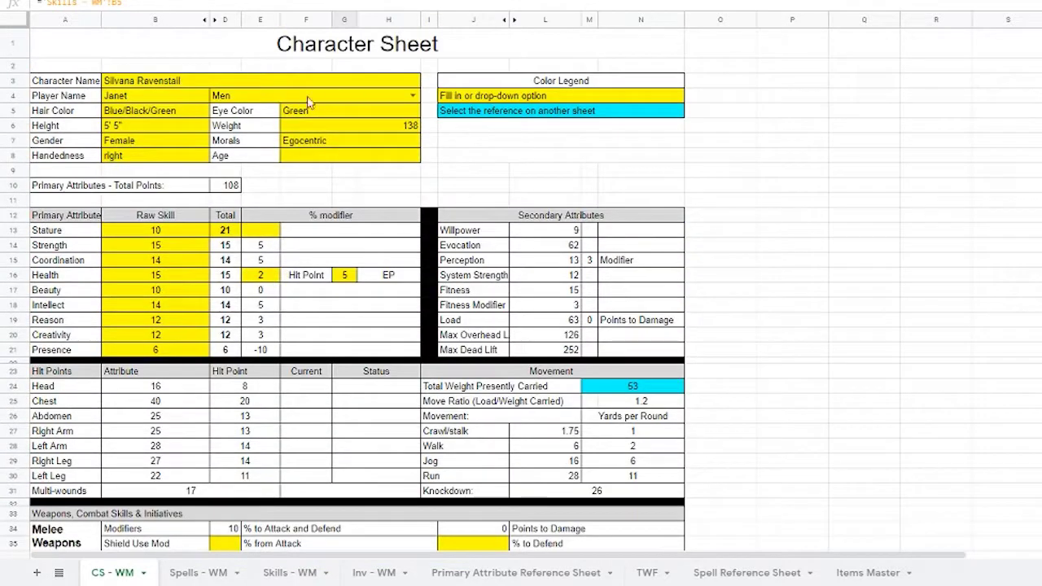
pyautogui.scroll(-13, 376, 299)
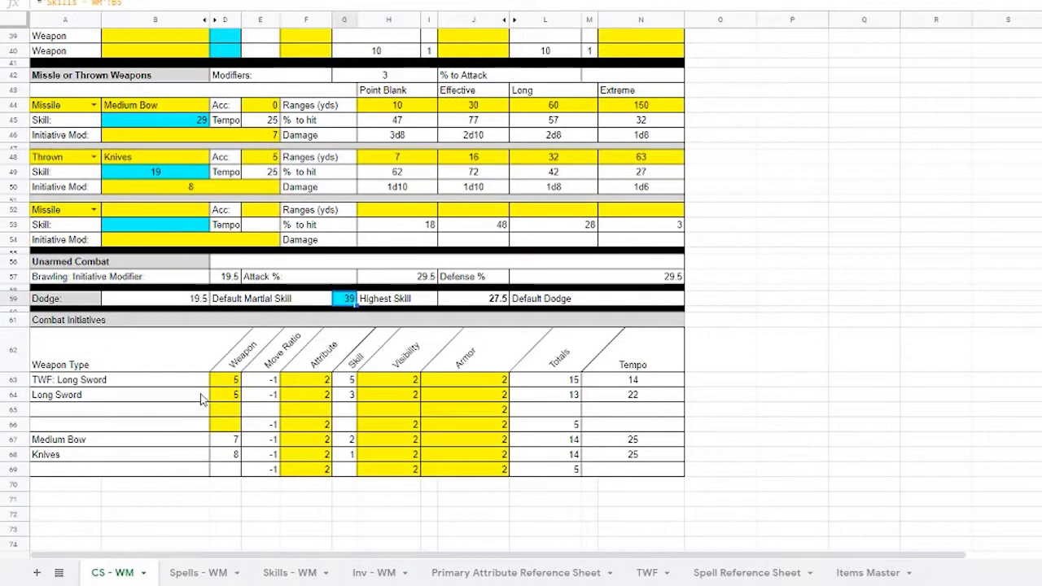
pyautogui.click(224, 382)
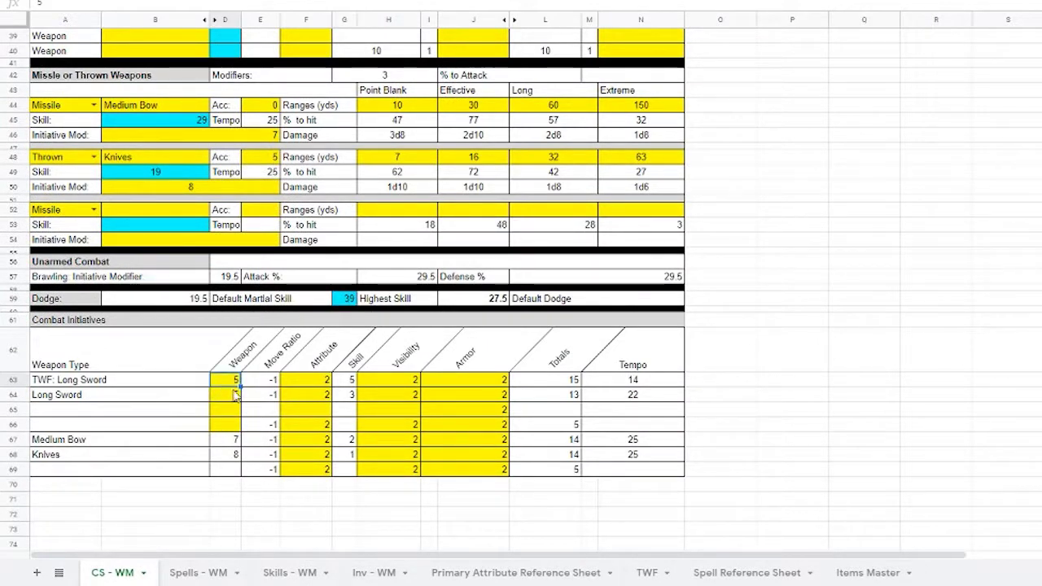
pyautogui.moveTo(235, 395); pyautogui.dragTo(234, 401)
pyautogui.click(276, 395)
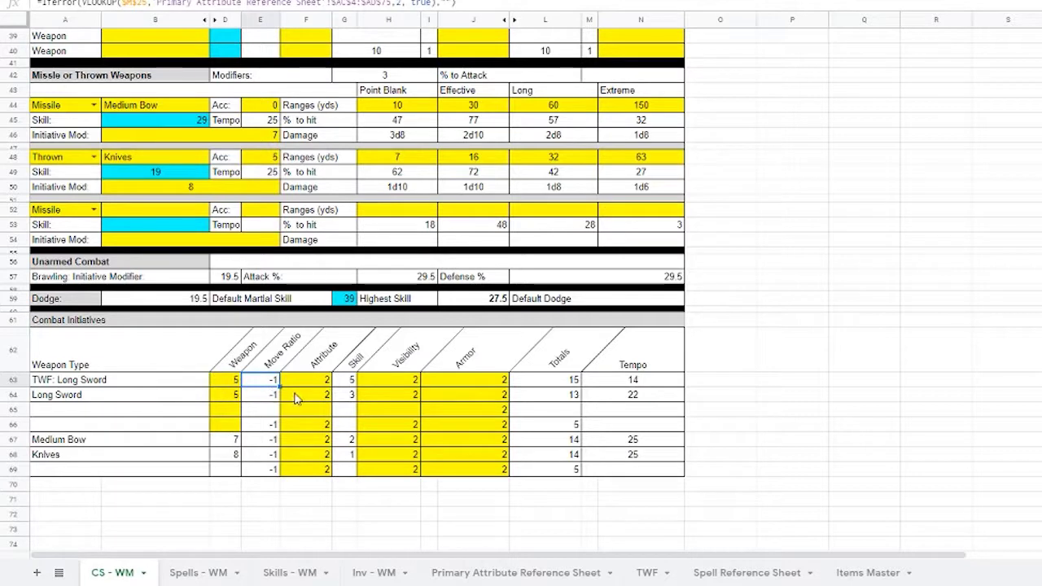
pyautogui.click(316, 395)
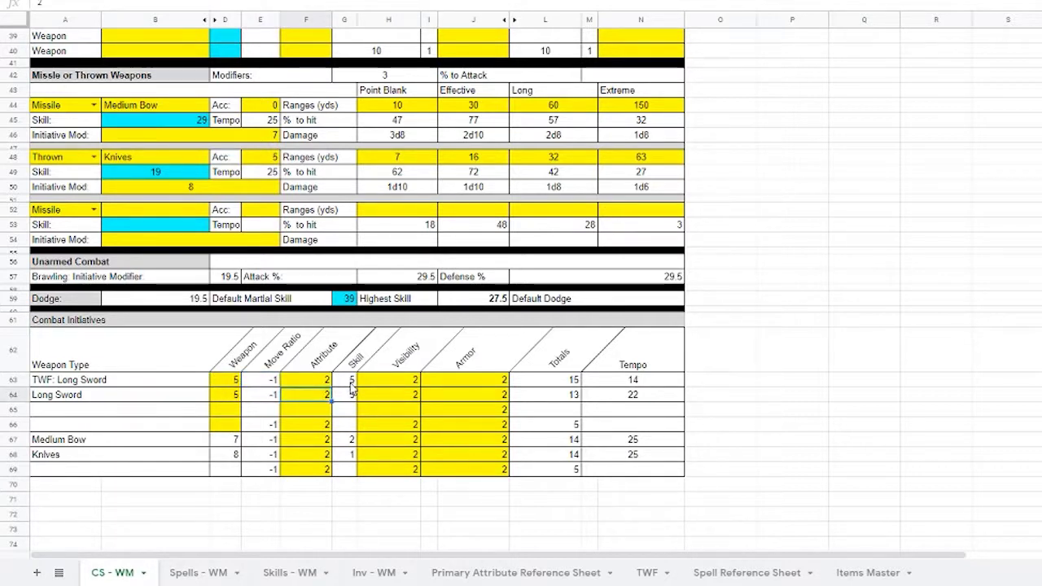
pyautogui.click(351, 382)
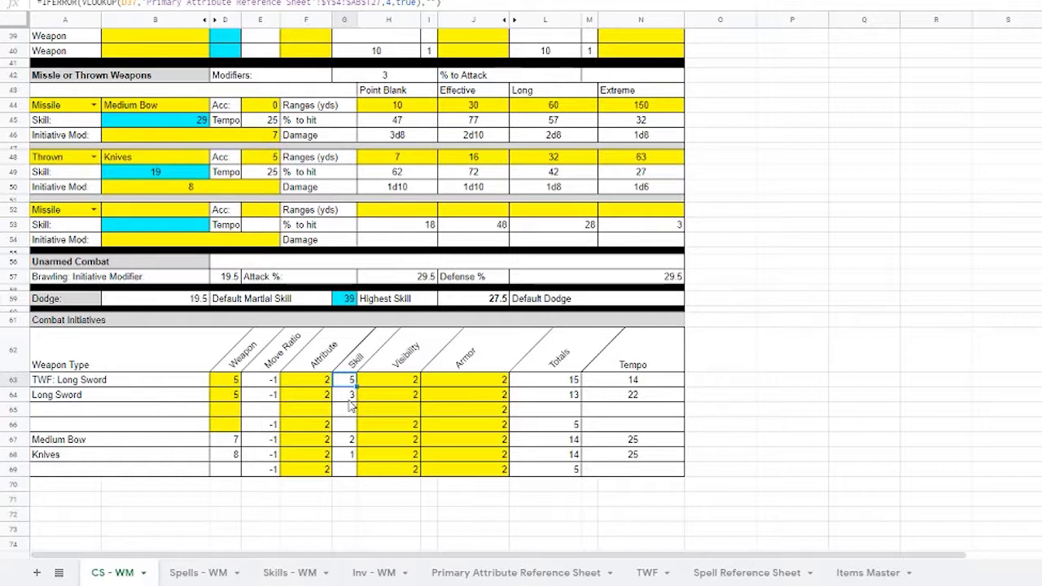
pyautogui.click(393, 386)
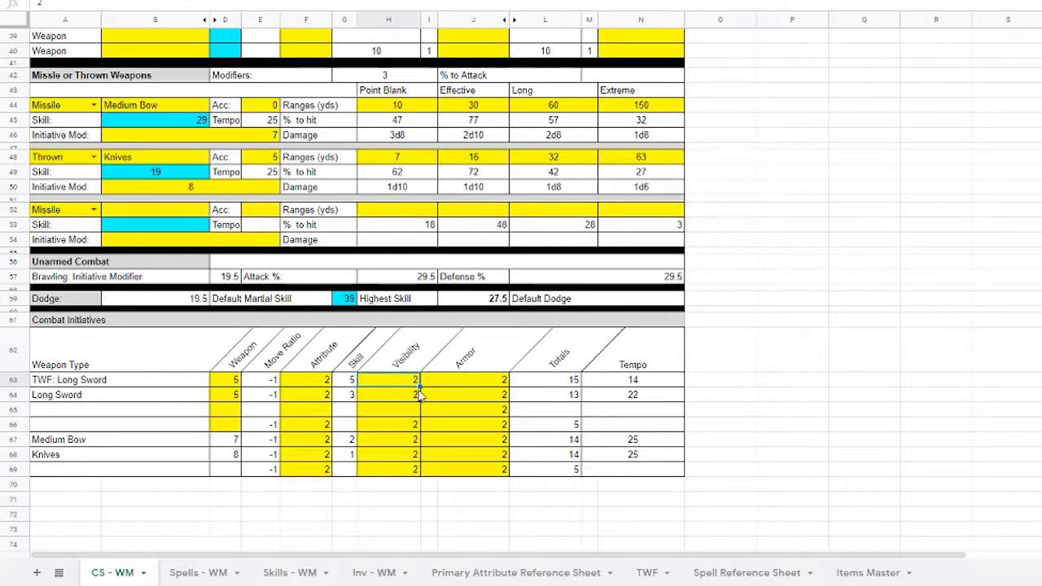
pyautogui.click(468, 385)
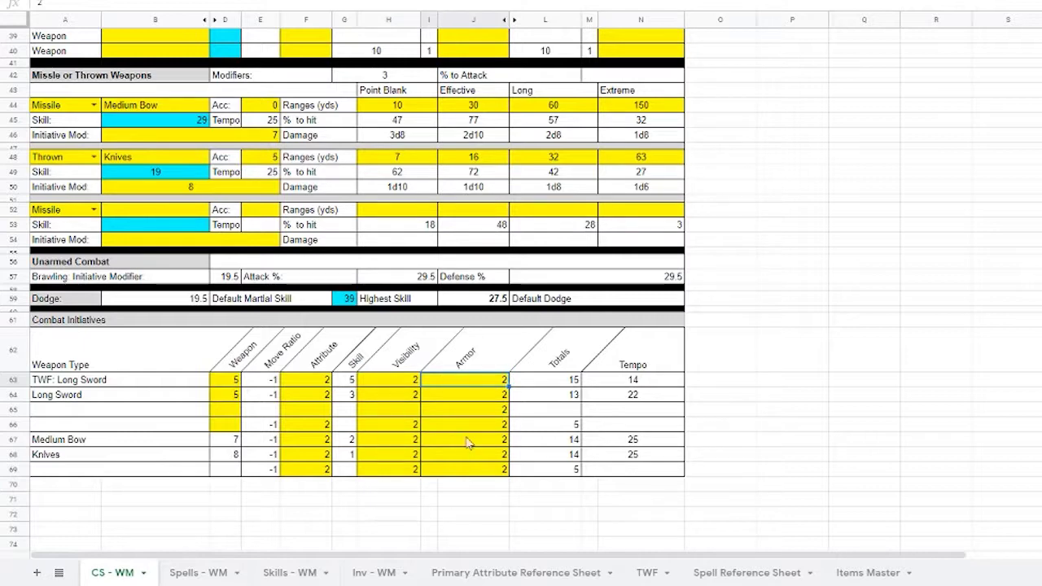
pyautogui.scroll(-2, 397, 540)
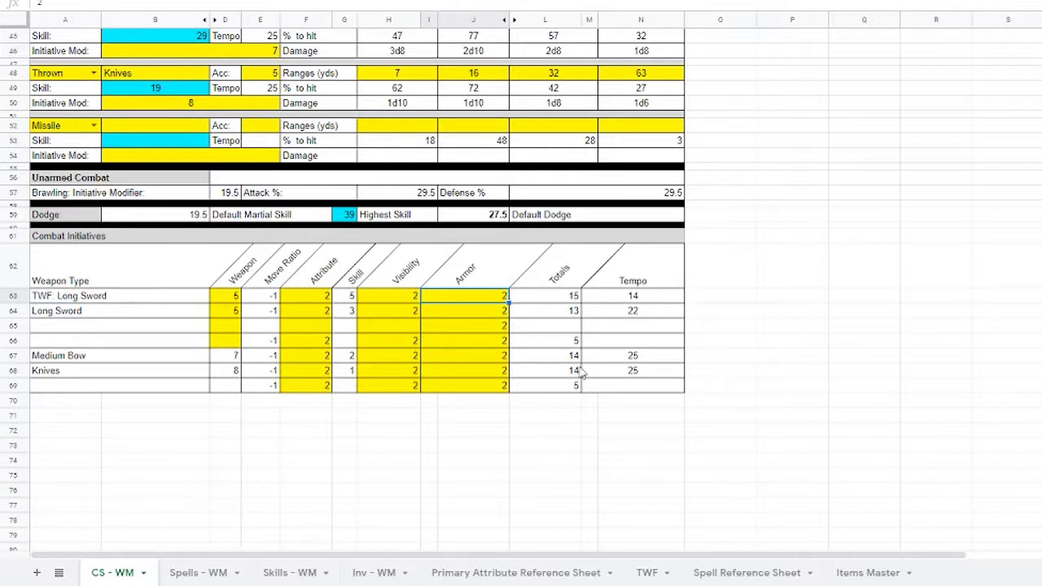
pyautogui.scroll(2, 531, 294)
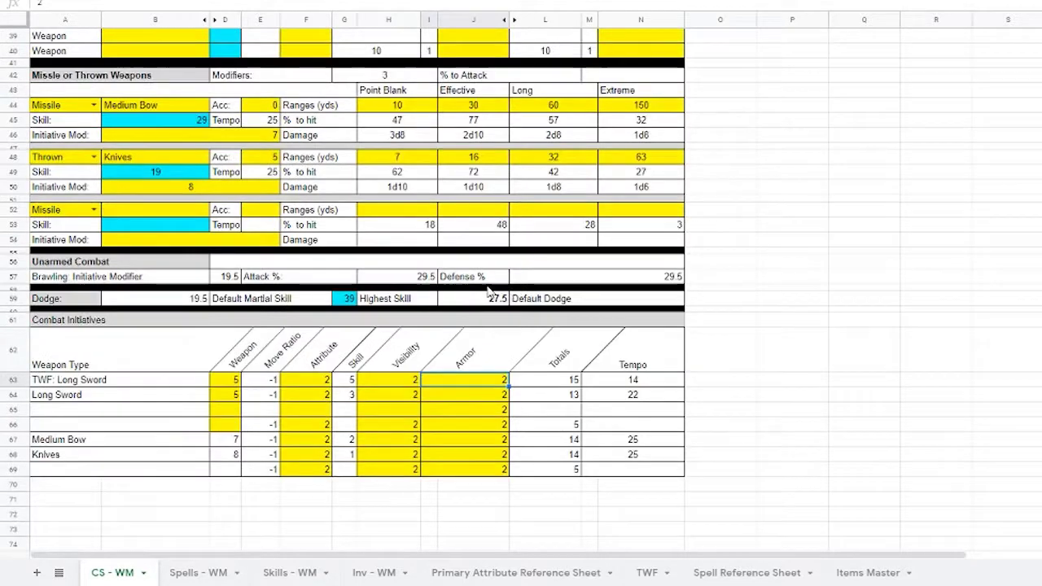
pyautogui.click(271, 122)
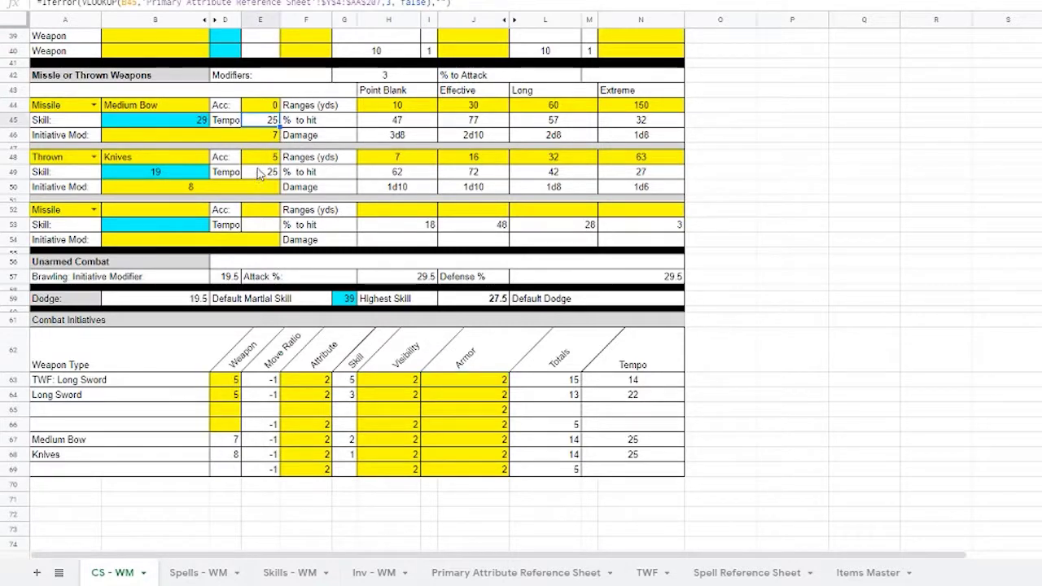
# Check the tempo values for Knives, TWF: Long Sword and Long Sword
pyautogui.click(261, 173)
pyautogui.scroll(3, 269, 162)
pyautogui.click(260, 128)
pyautogui.click(261, 142)
pyautogui.scroll(-4, 260, 142)
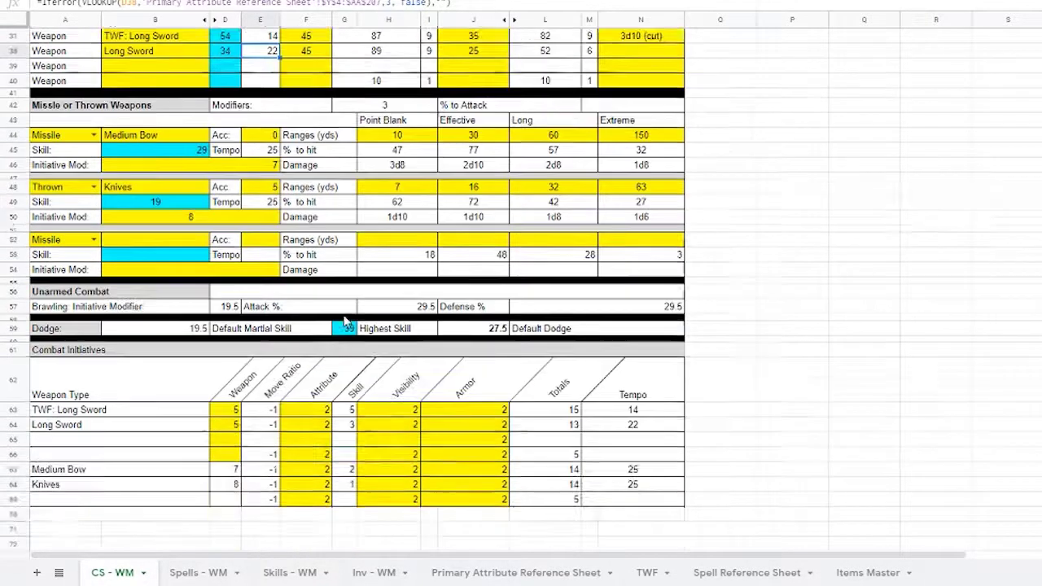
# Review the TWF: Long Sword and Medium Bow initiative rows, then open Spells - WM
pyautogui.click(147, 328)
pyautogui.scroll(6, 146, 330)
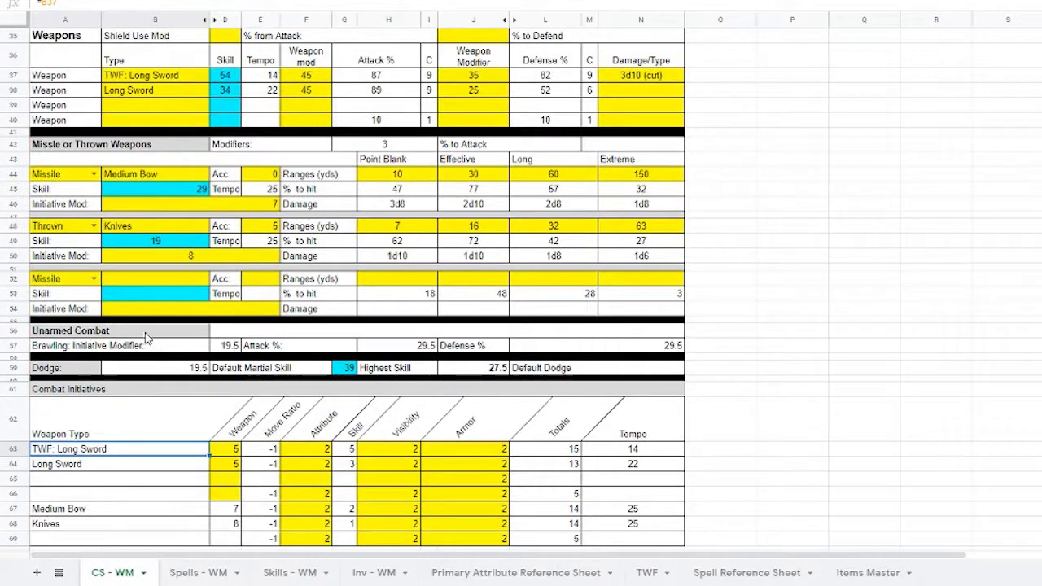
pyautogui.scroll(3, 128, 92)
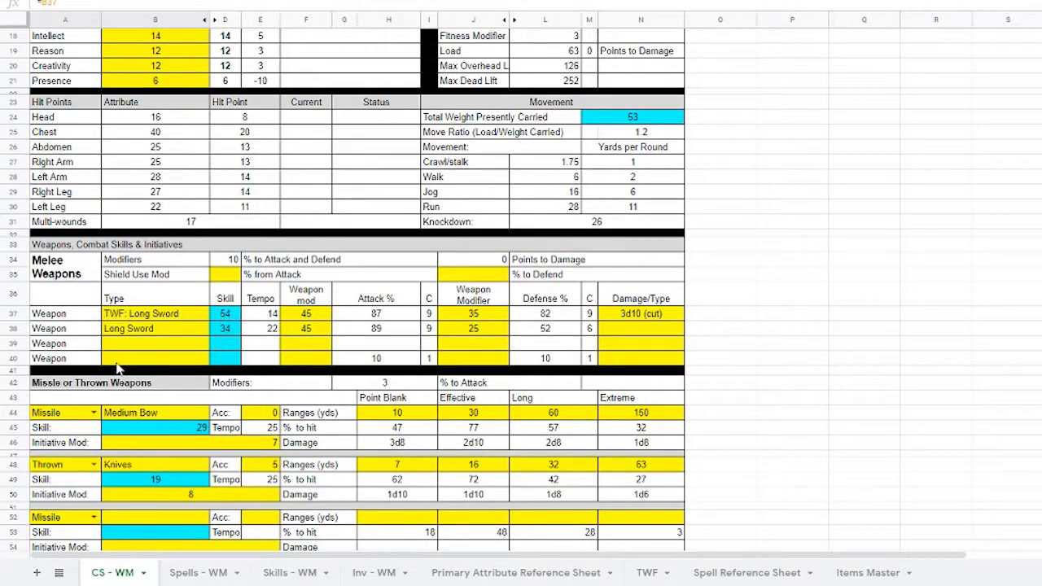
pyautogui.scroll(-8, 114, 352)
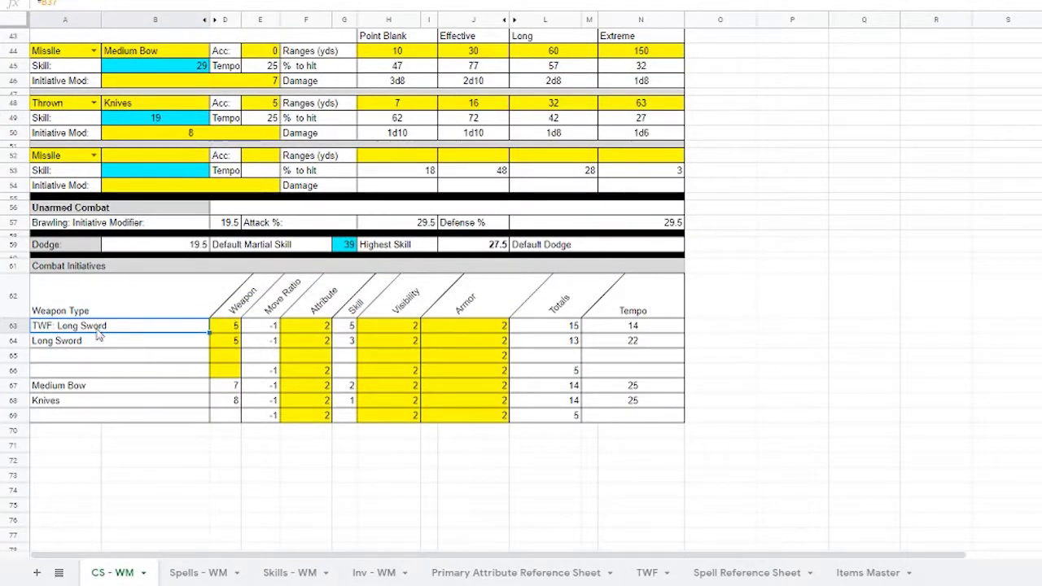
pyautogui.press('Down')
pyautogui.press('Down')
pyautogui.scroll(3, 114, 338)
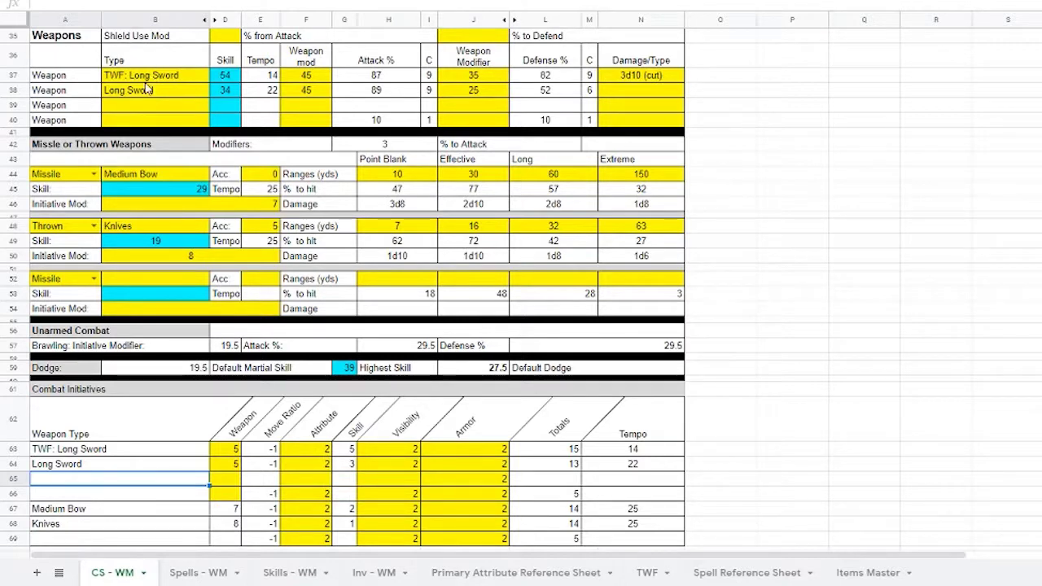
pyautogui.scroll(-3, 120, 279)
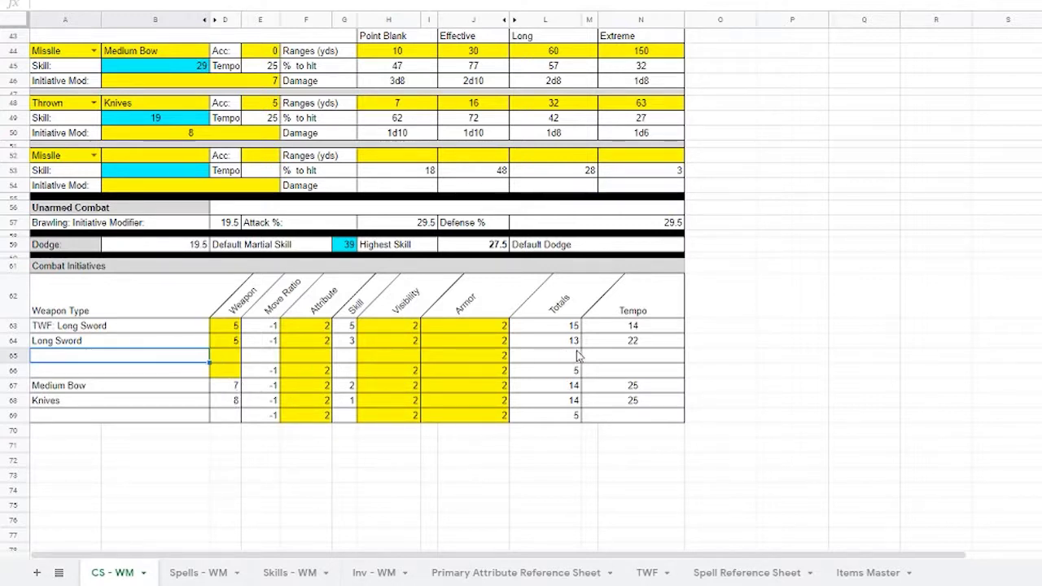
pyautogui.click(183, 388)
pyautogui.scroll(-3, 356, 451)
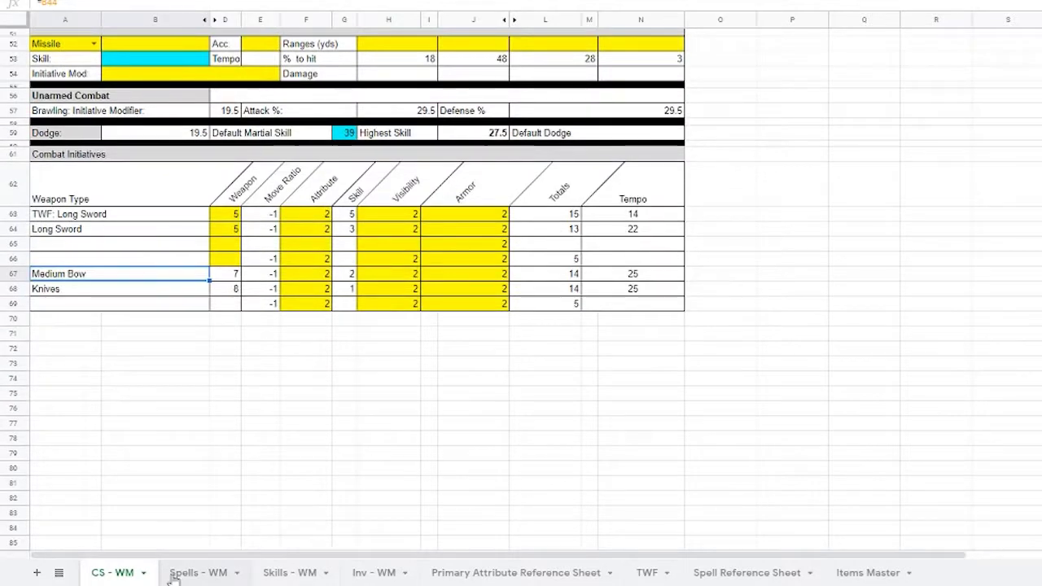
pyautogui.click(187, 573)
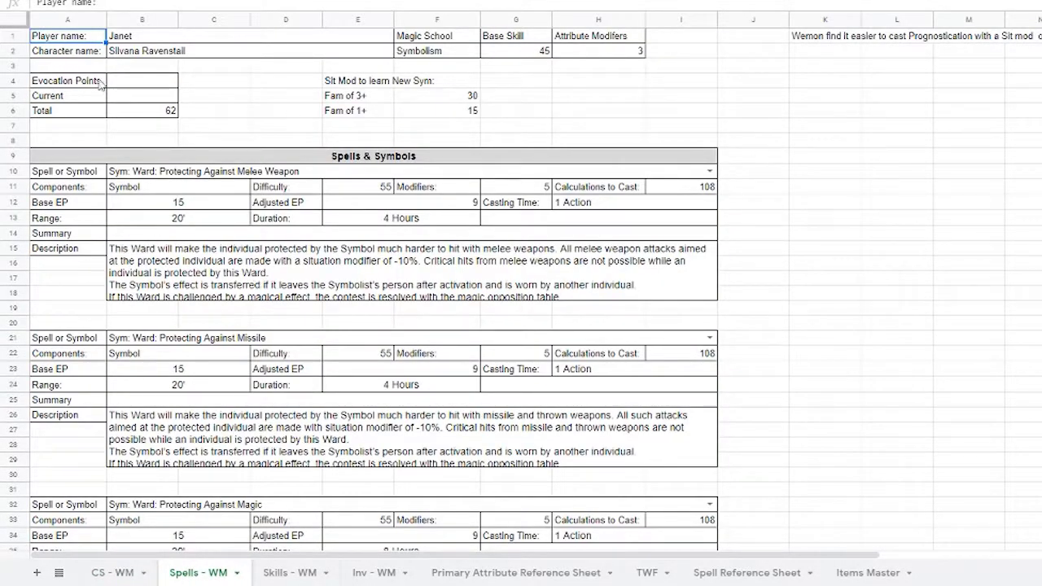
pyautogui.click(135, 41)
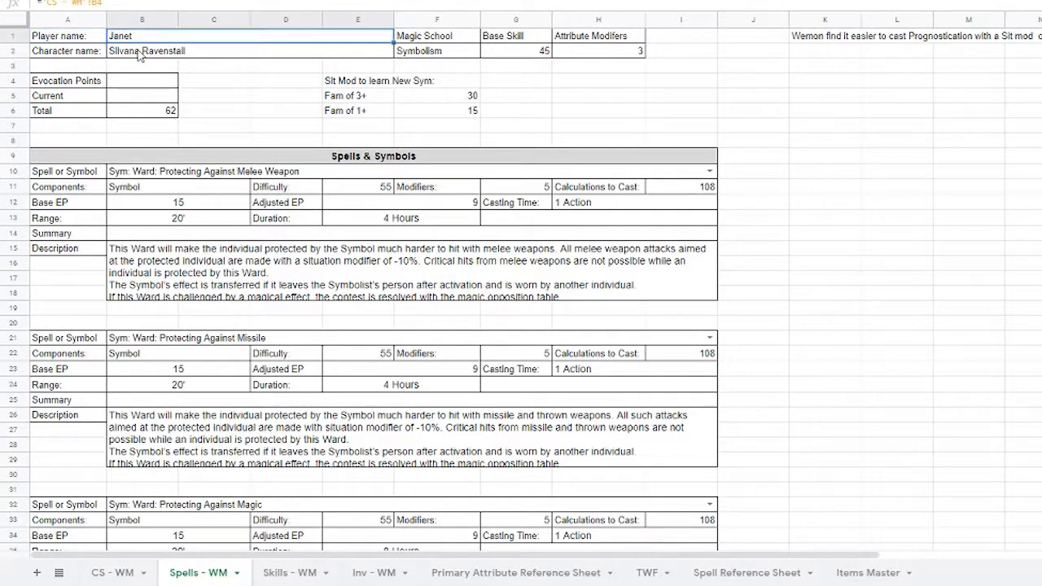
pyautogui.click(140, 52)
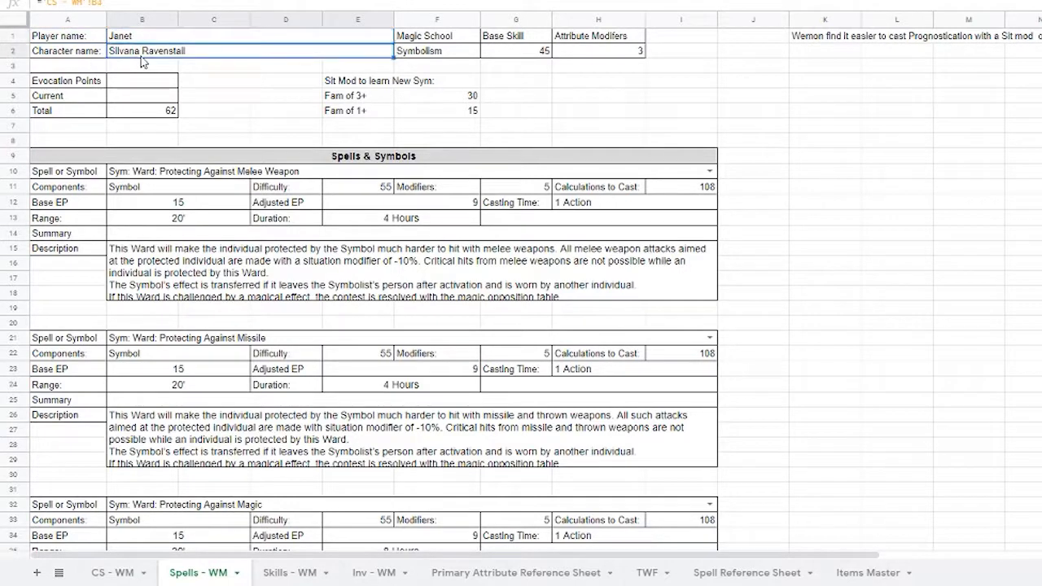
pyautogui.click(447, 54)
pyautogui.click(508, 57)
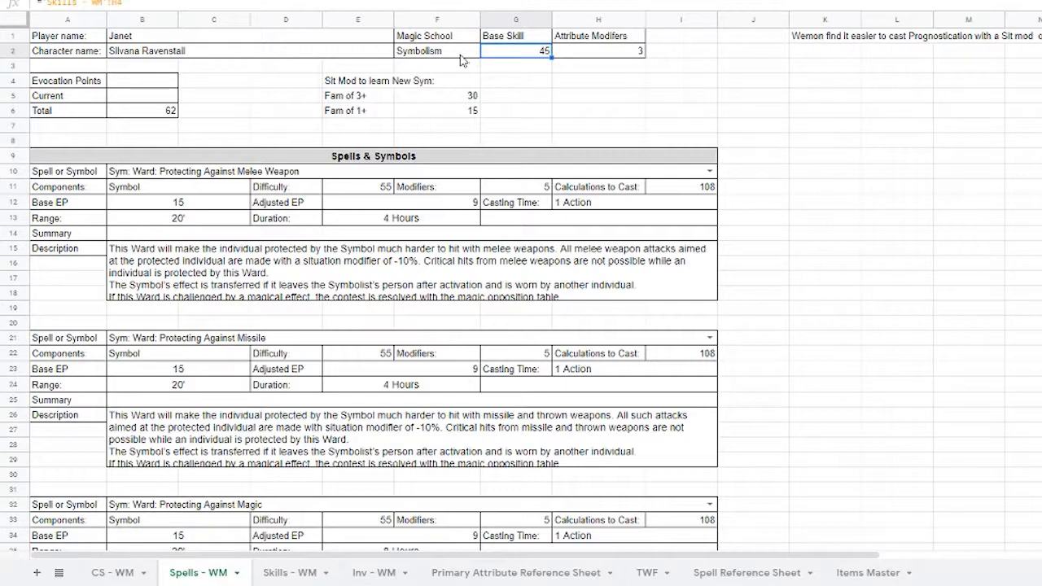
pyautogui.click(268, 575)
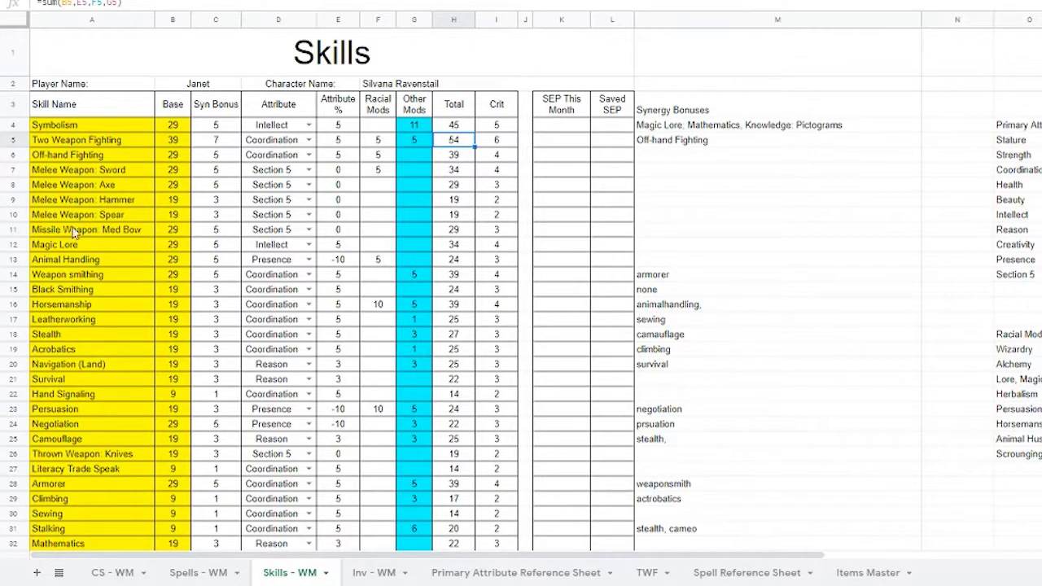
pyautogui.click(127, 127)
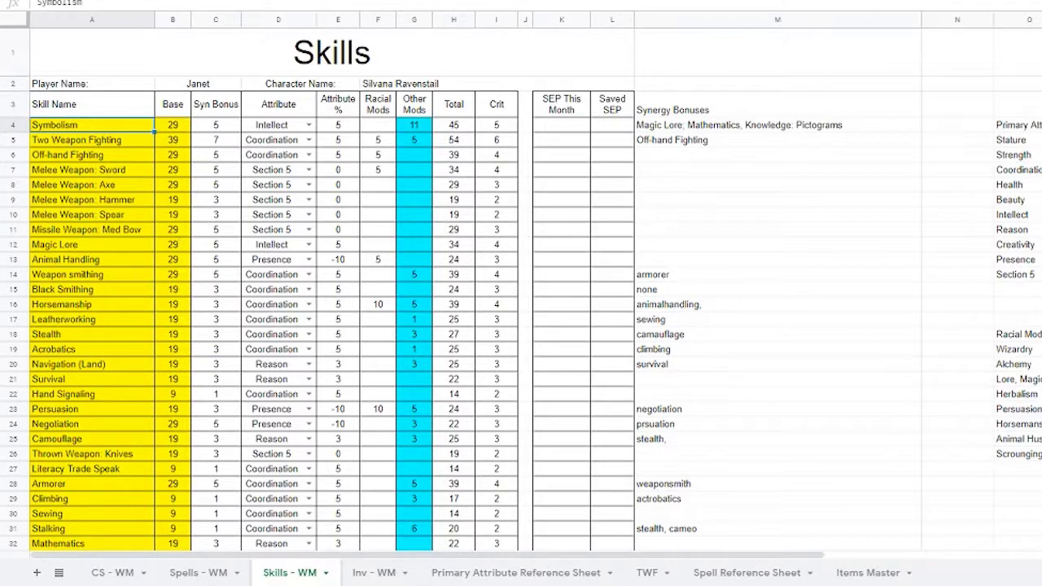
pyautogui.click(188, 573)
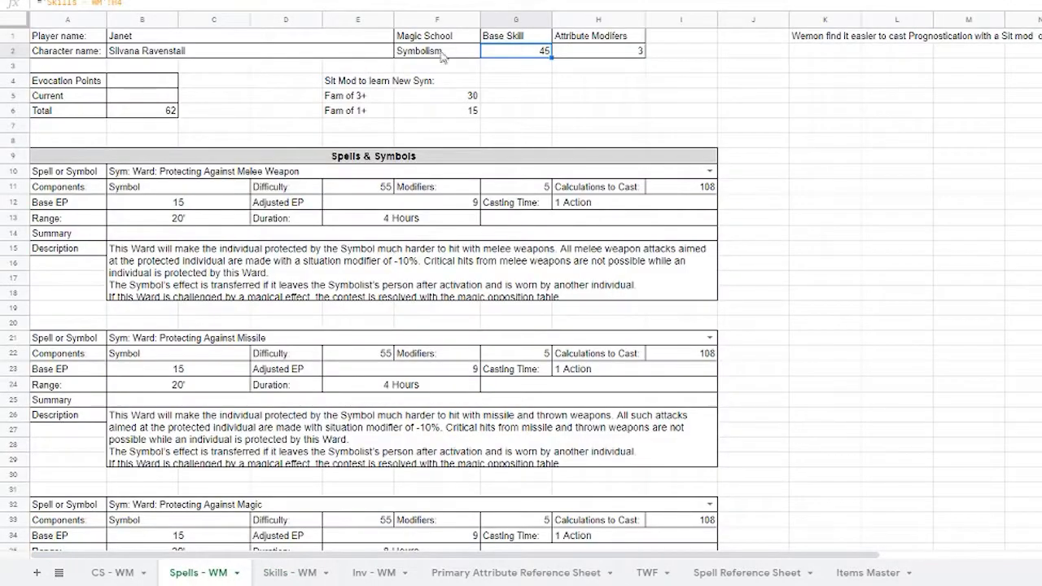
pyautogui.click(581, 54)
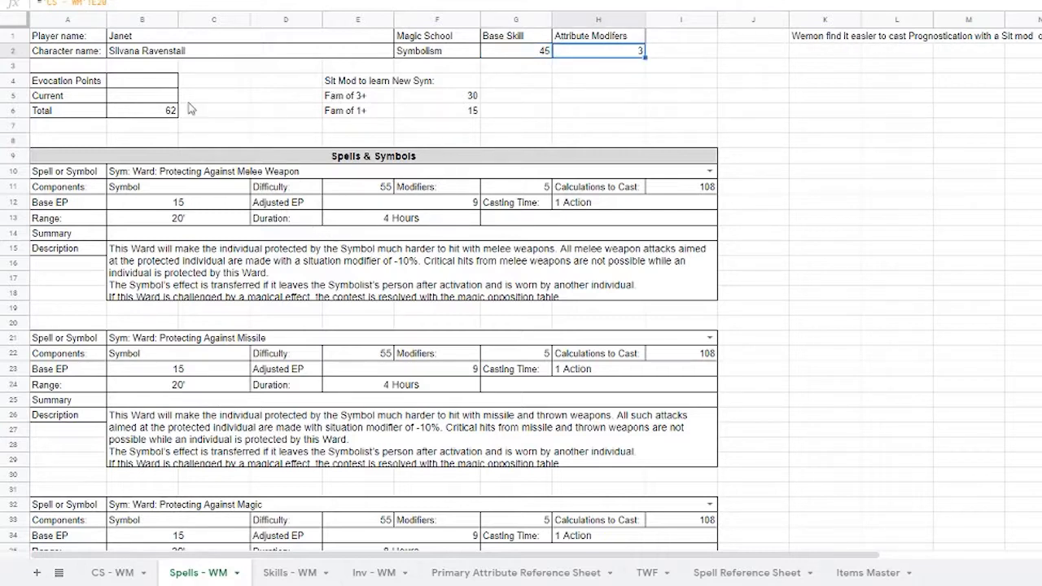
pyautogui.click(137, 115)
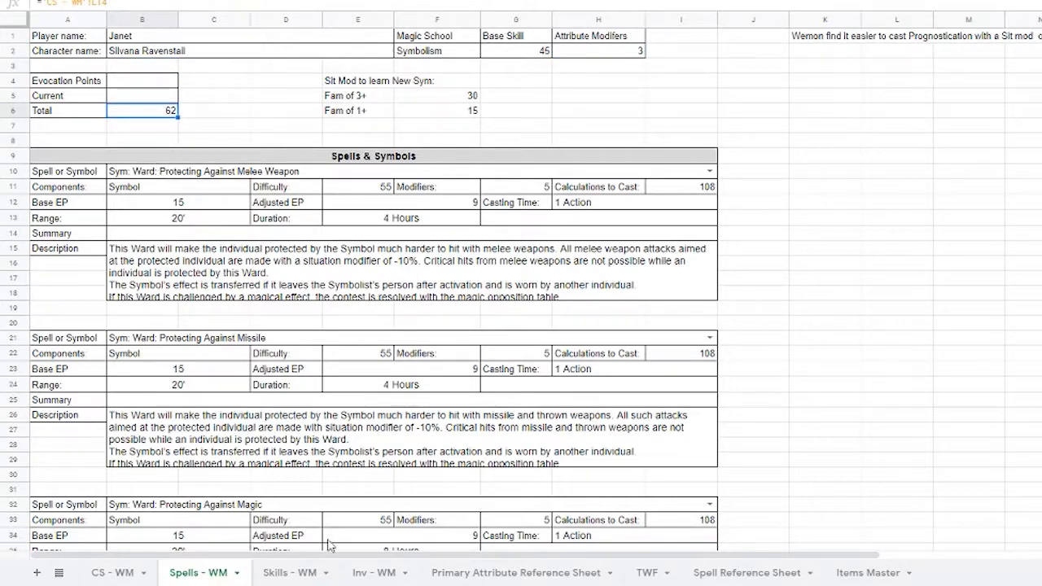
pyautogui.scroll(-3, 339, 293)
pyautogui.scroll(3, 340, 293)
pyautogui.click(389, 207)
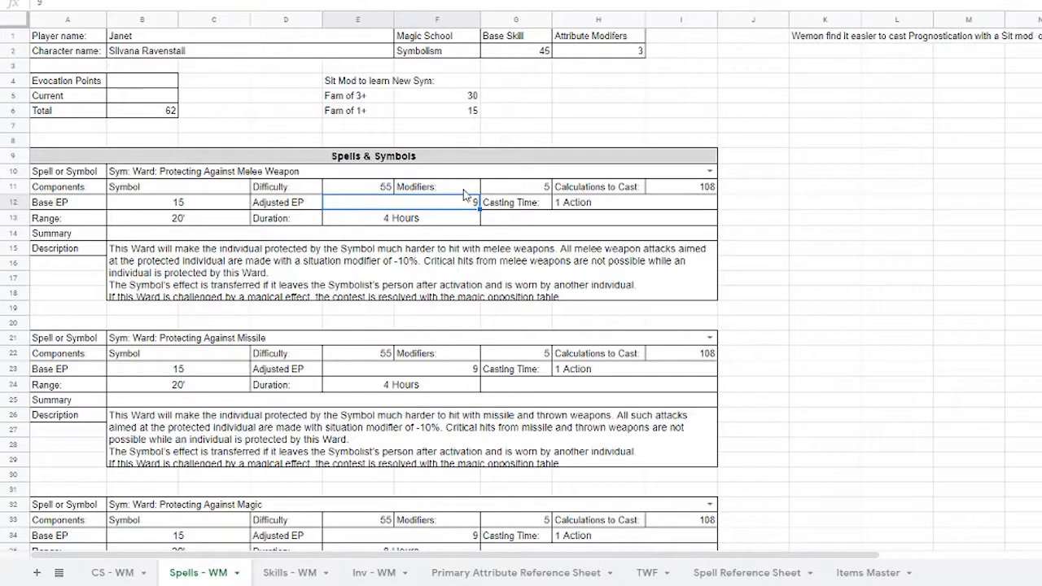
pyautogui.click(710, 171)
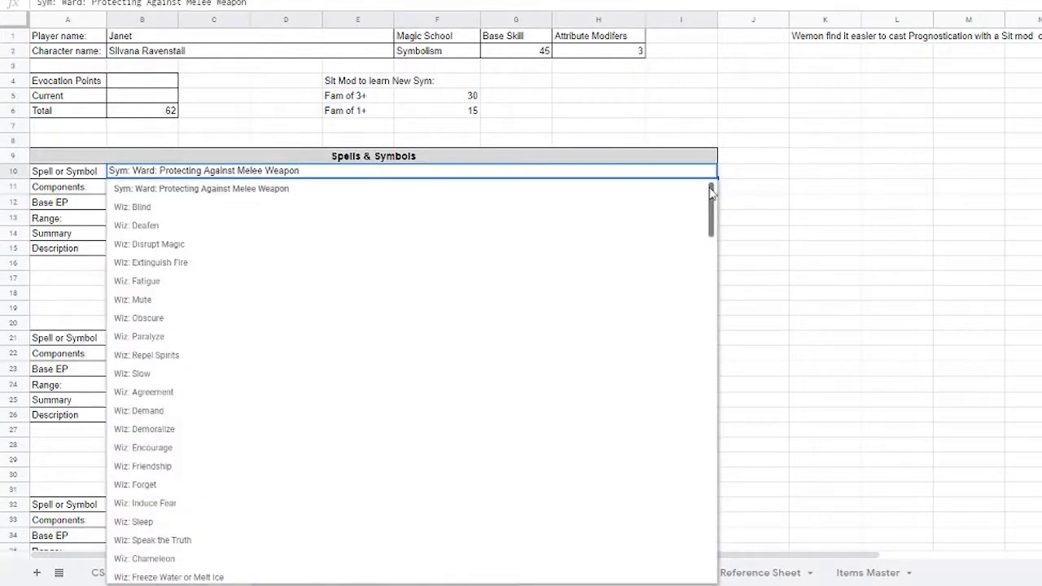
pyautogui.moveTo(710, 191)
pyautogui.mouseDown()
pyautogui.moveTo(707, 287)
pyautogui.moveTo(654, 428)
pyautogui.moveTo(696, 551)
pyautogui.moveTo(719, 521)
pyautogui.moveTo(728, 361)
pyautogui.moveTo(709, 183)
pyautogui.mouseUp()
pyautogui.click(801, 166)
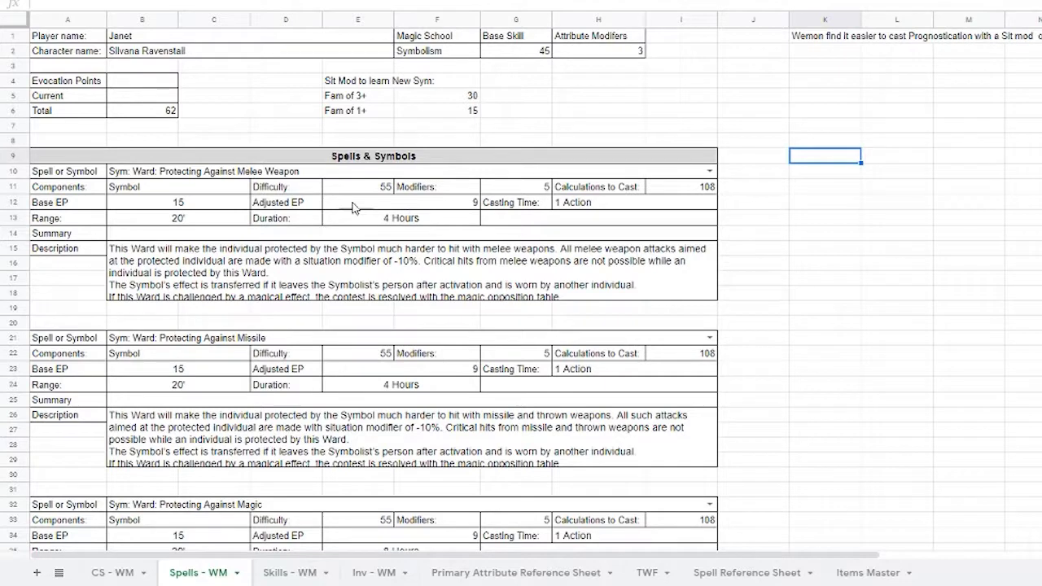
pyautogui.click(252, 236)
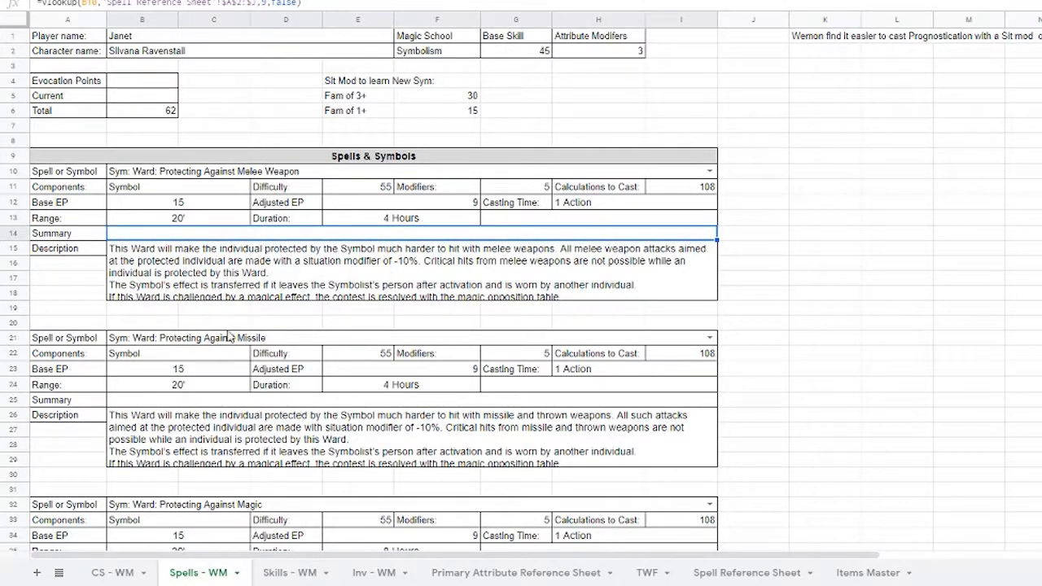
# Browse the Spell Reference Sheet's spell rows and scroll right to see more columns
pyautogui.click(739, 577)
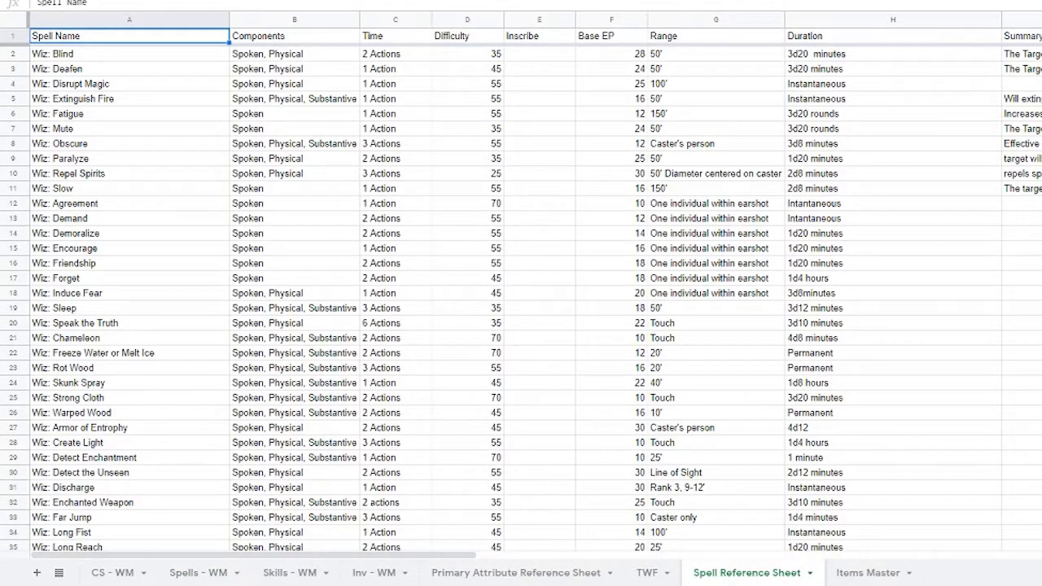
pyautogui.scroll(-12, 521, 293)
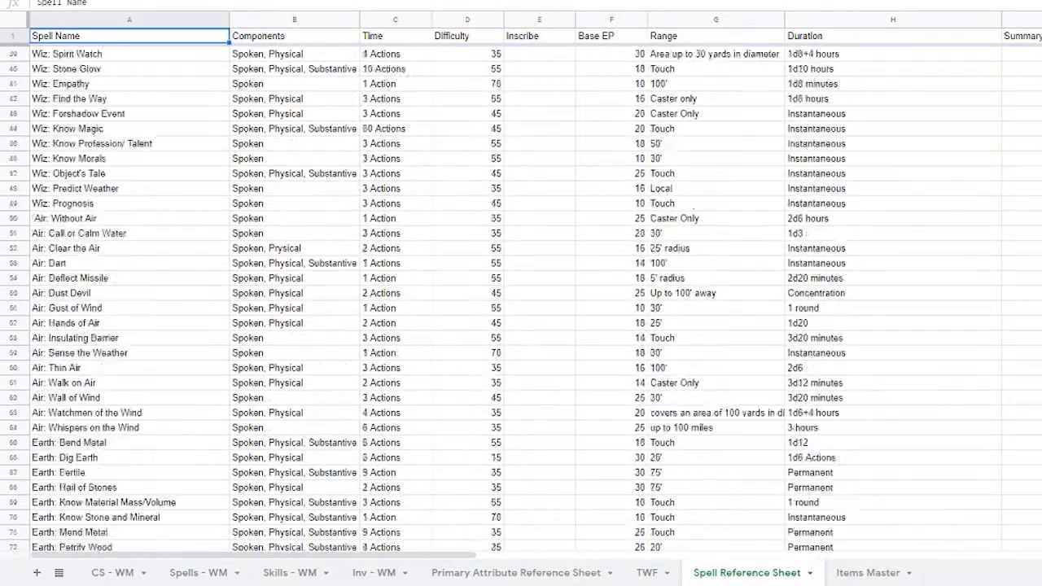
pyautogui.scroll(-9, 521, 293)
pyautogui.scroll(20, 521, 293)
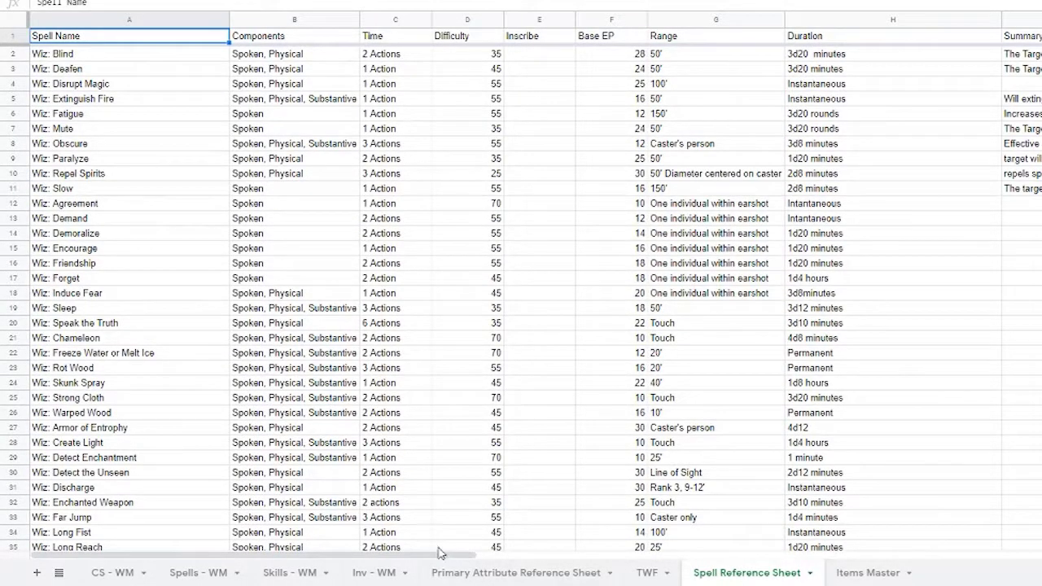
pyautogui.moveTo(444, 555); pyautogui.dragTo(399, 572)
# On Spells - WM, insert a blank row above row 19 below the first spell block
pyautogui.click(182, 574)
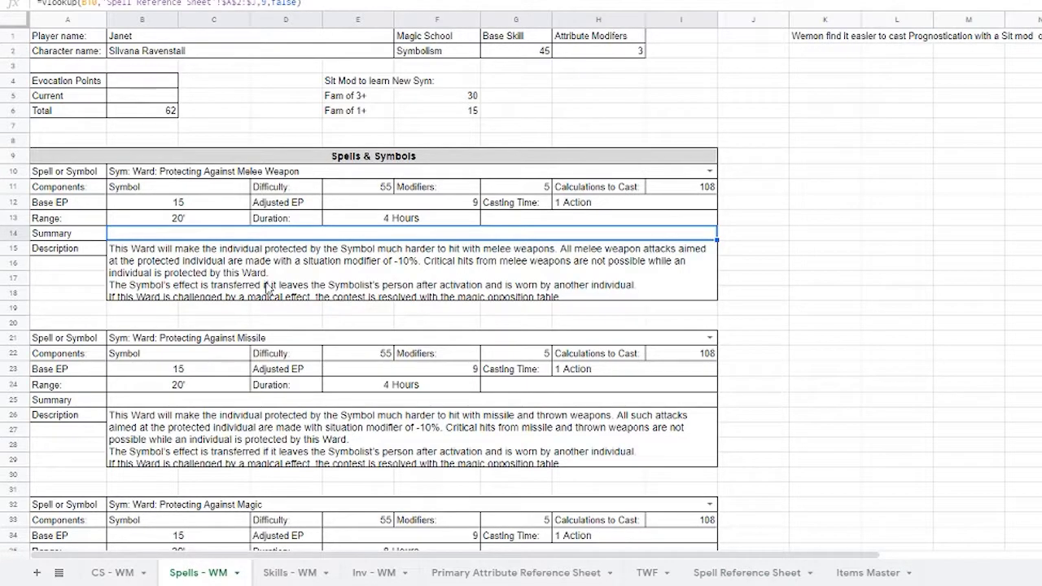
pyautogui.click(11, 310)
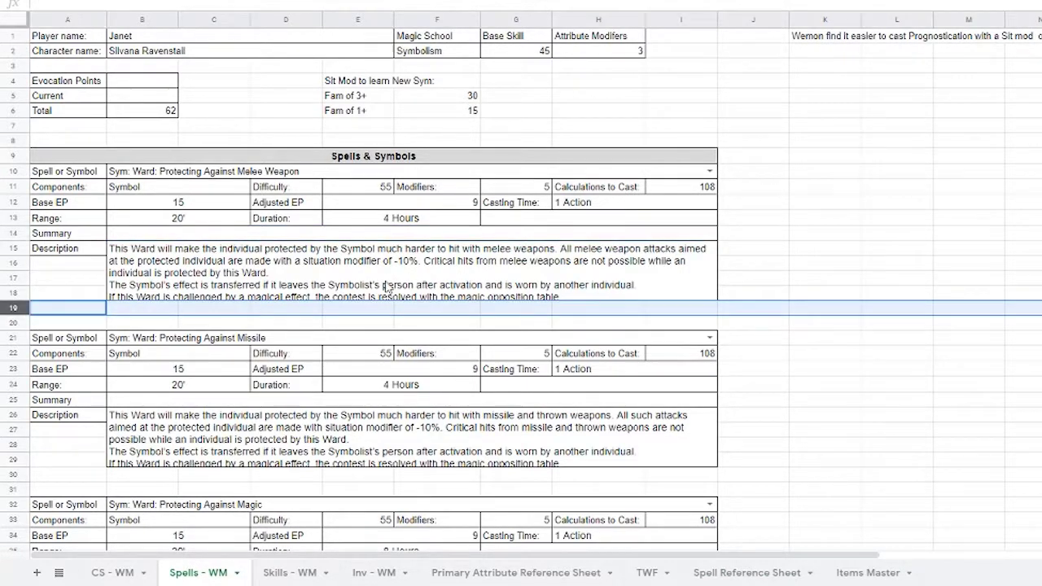
pyautogui.rightClick(11, 309)
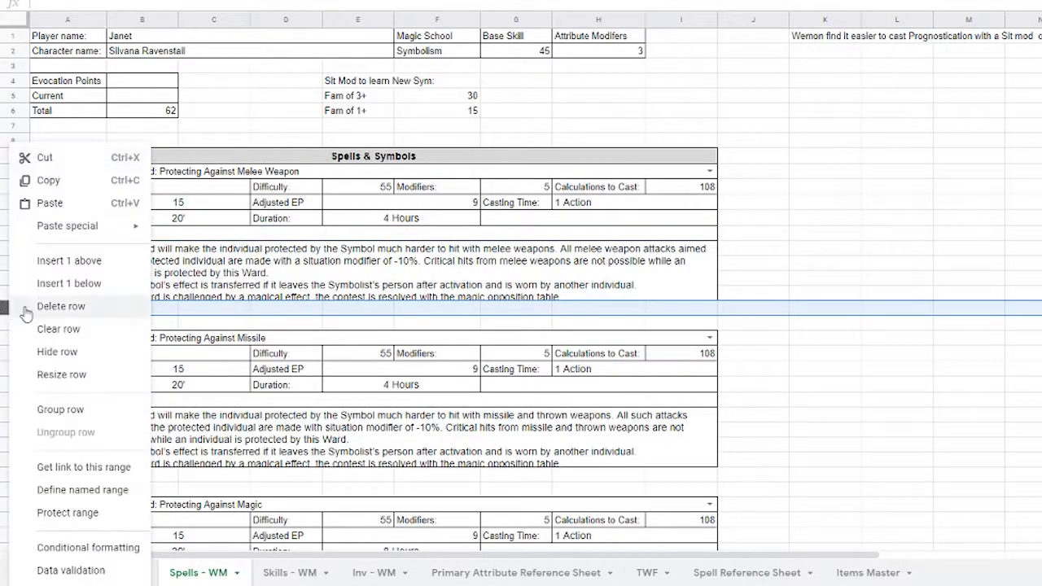
pyautogui.click(57, 261)
# Merge the melee ward description block B15:I19 into one cell with Merge all
pyautogui.click(150, 297)
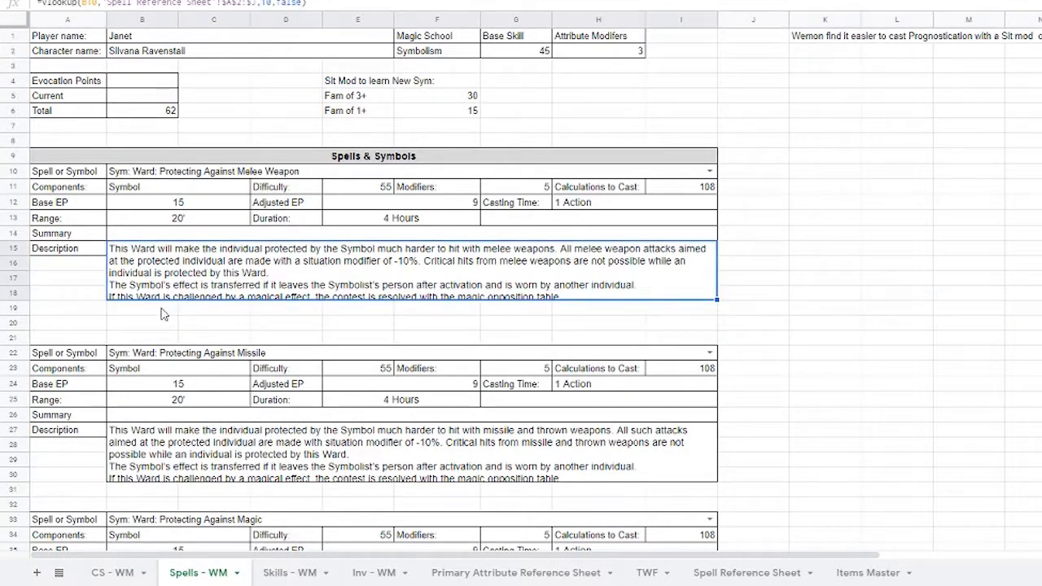
pyautogui.keyDown('shift'); pyautogui.click(162, 314); pyautogui.keyUp('shift')
pyautogui.rightClick(162, 297)
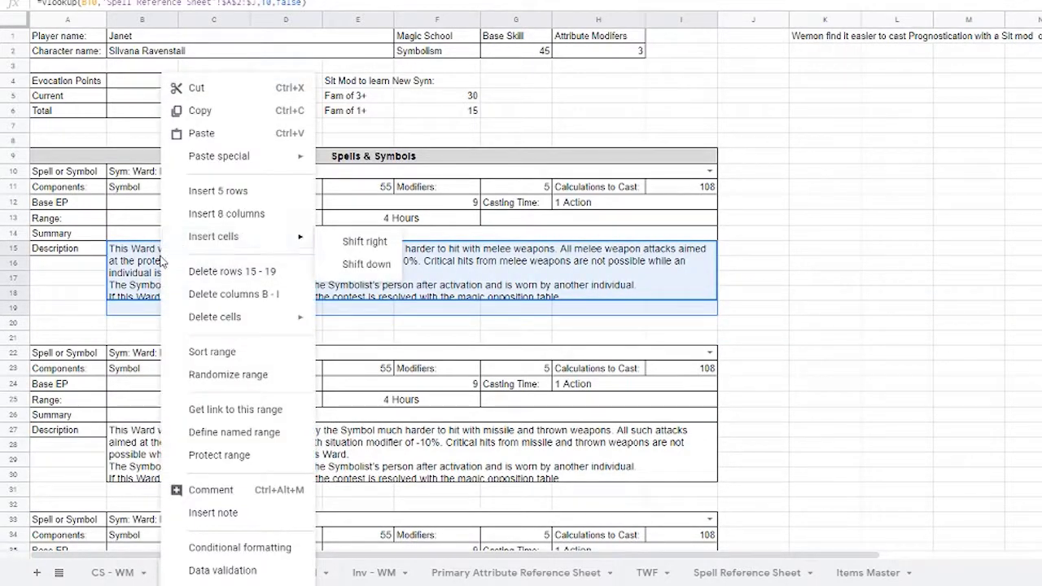
pyautogui.click(151, 264)
pyautogui.keyDown('shift'); pyautogui.click(151, 307); pyautogui.keyUp('shift')
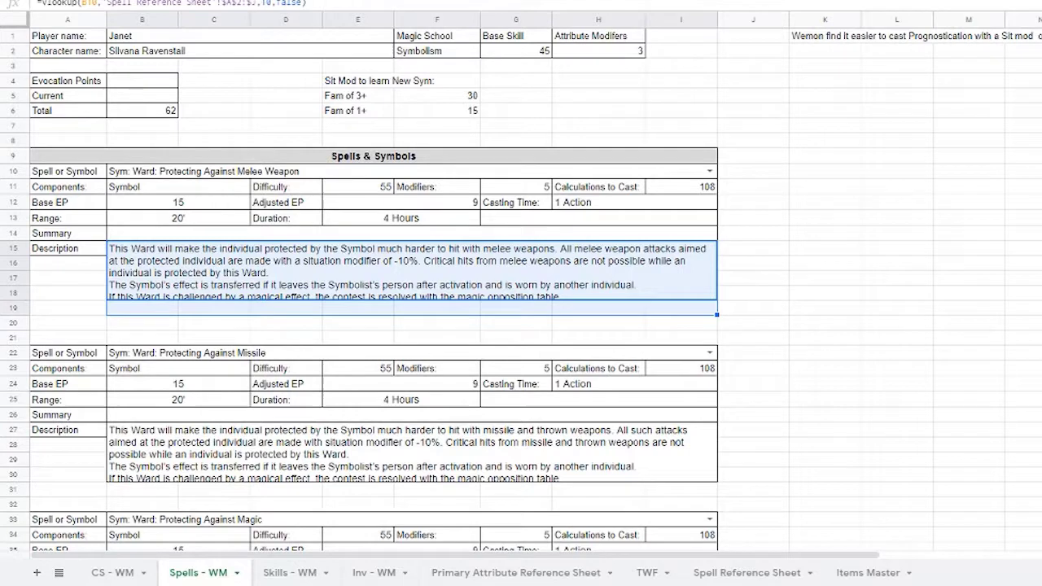
pyautogui.hotkey('alt', 'o')
pyautogui.press('m')
pyautogui.press('a')
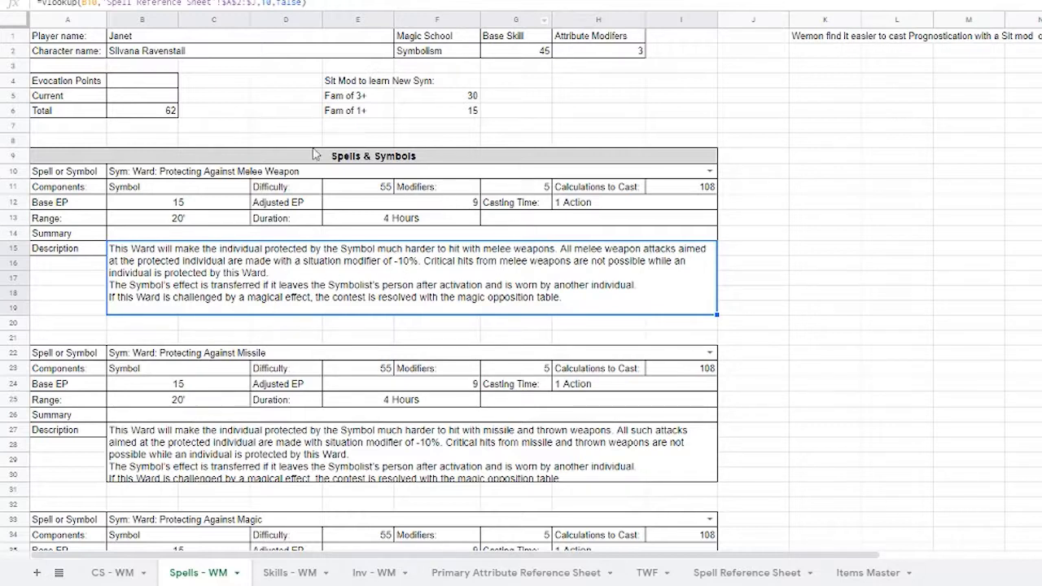
pyautogui.click(183, 206)
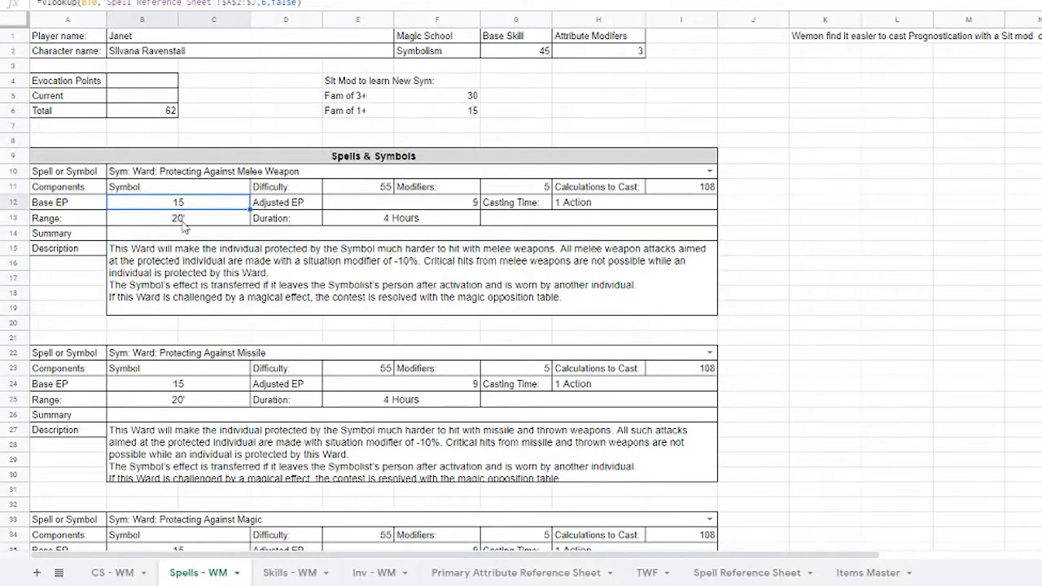
pyautogui.click(185, 220)
pyautogui.click(378, 220)
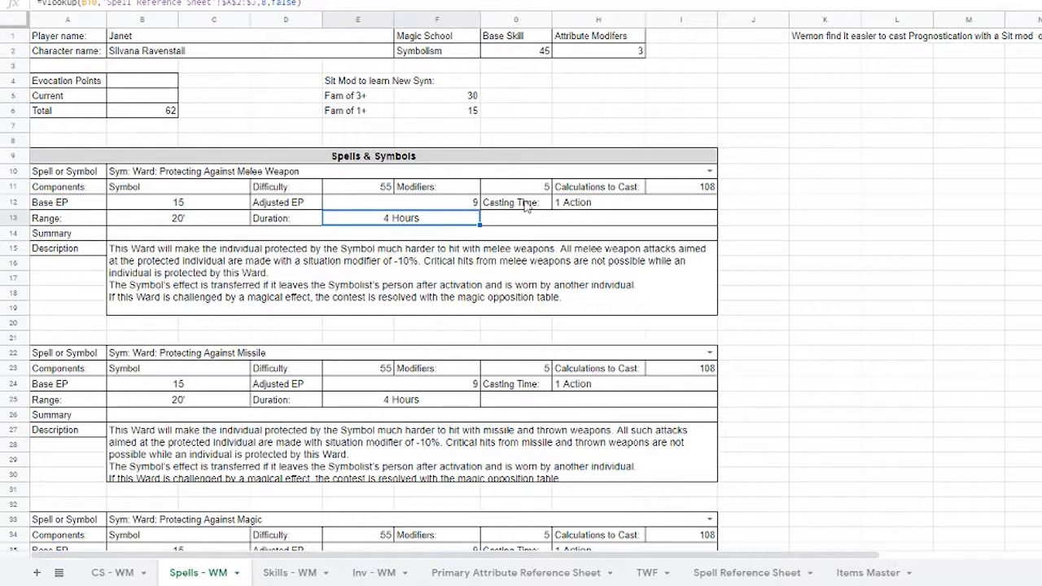
pyautogui.click(576, 205)
pyautogui.click(358, 195)
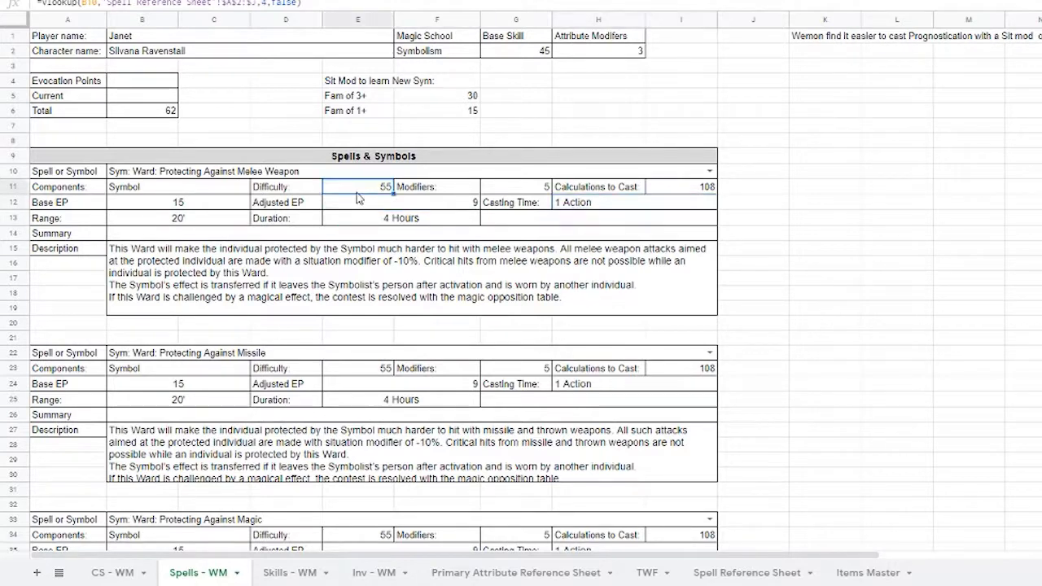
pyautogui.click(676, 189)
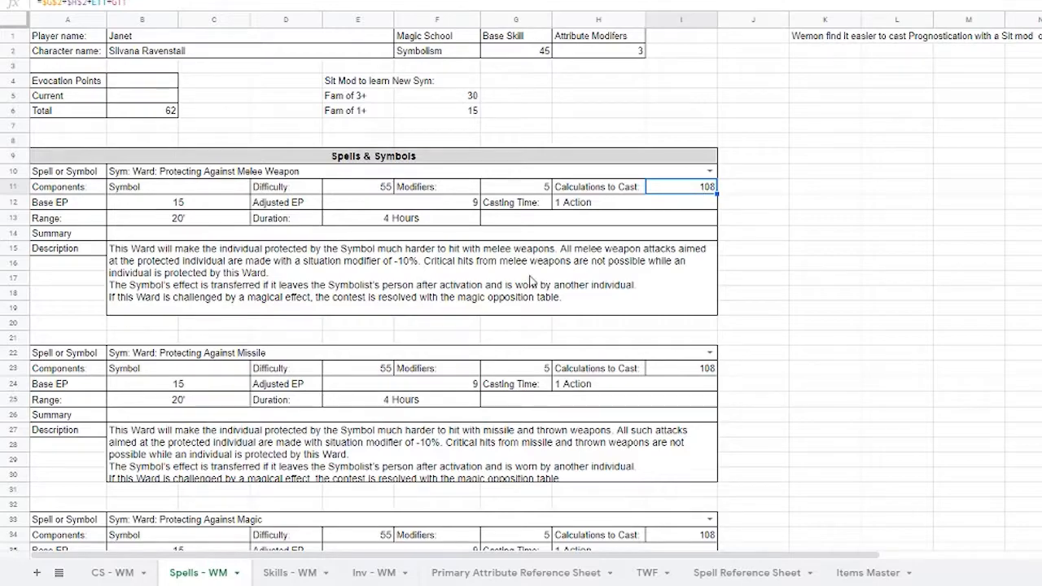
pyautogui.scroll(-7, 590, 277)
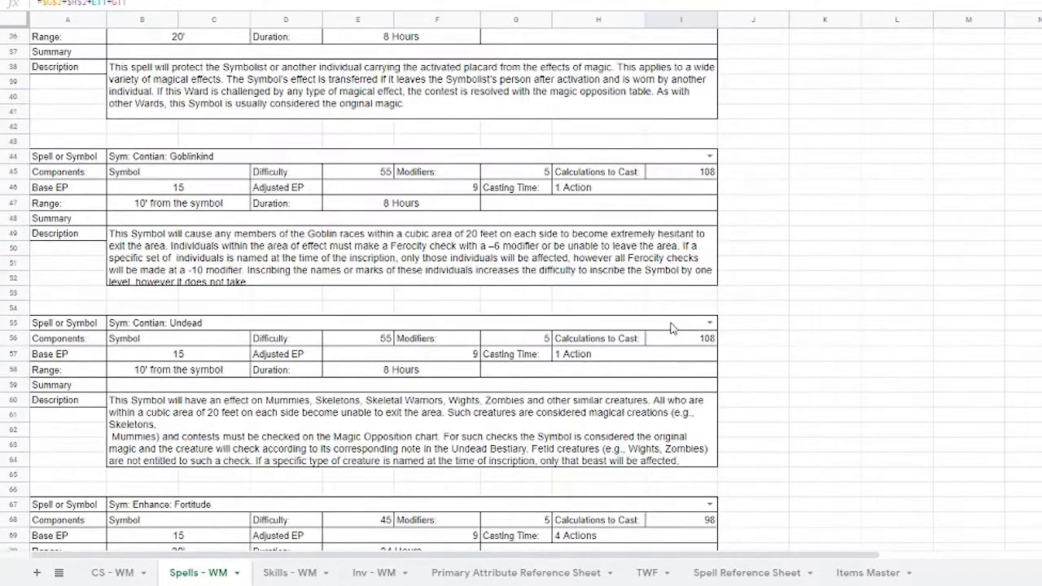
pyautogui.scroll(7, 590, 309)
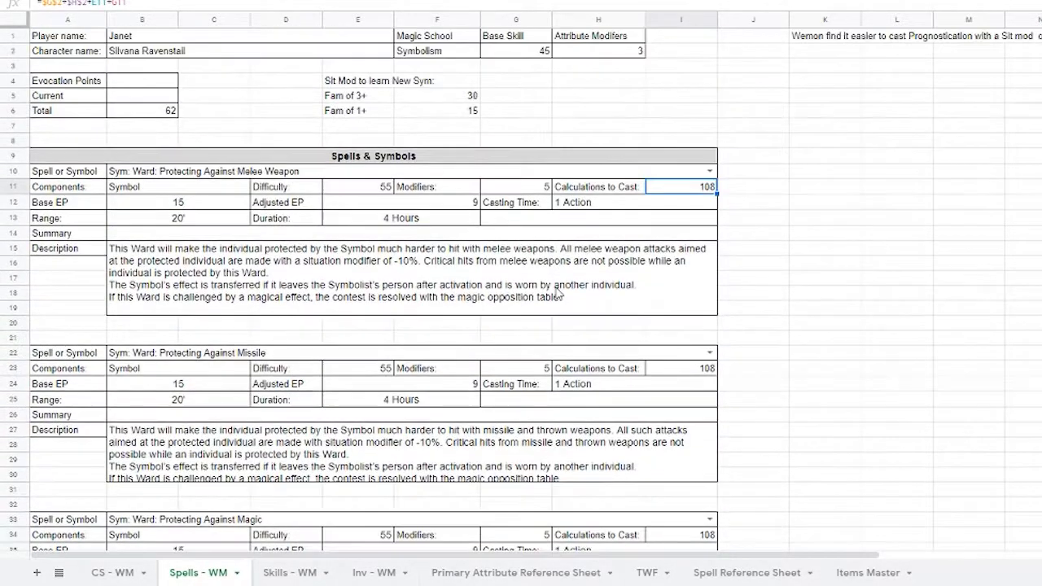
pyautogui.click(444, 205)
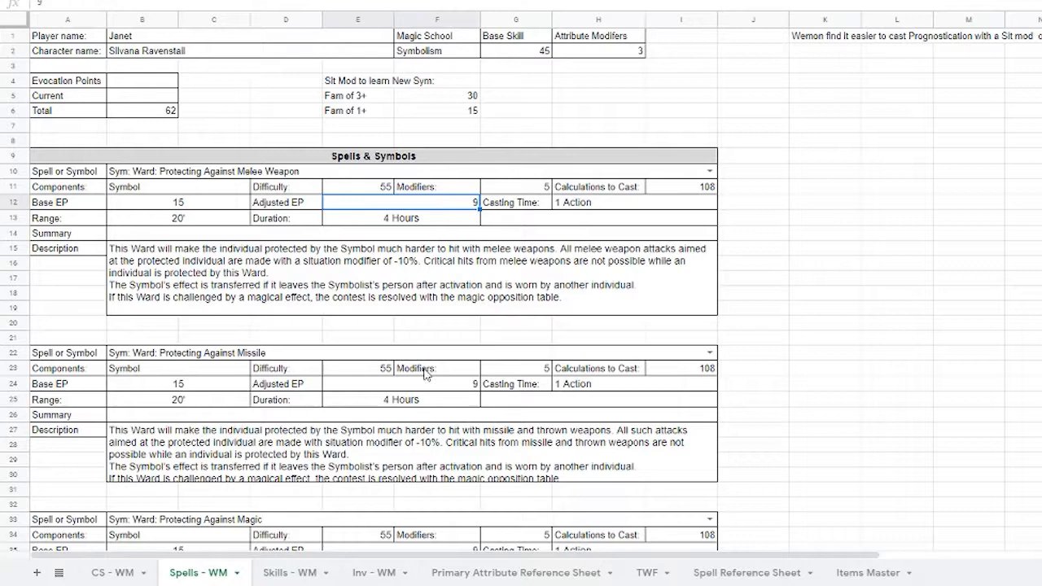
pyautogui.scroll(-1, 522, 371)
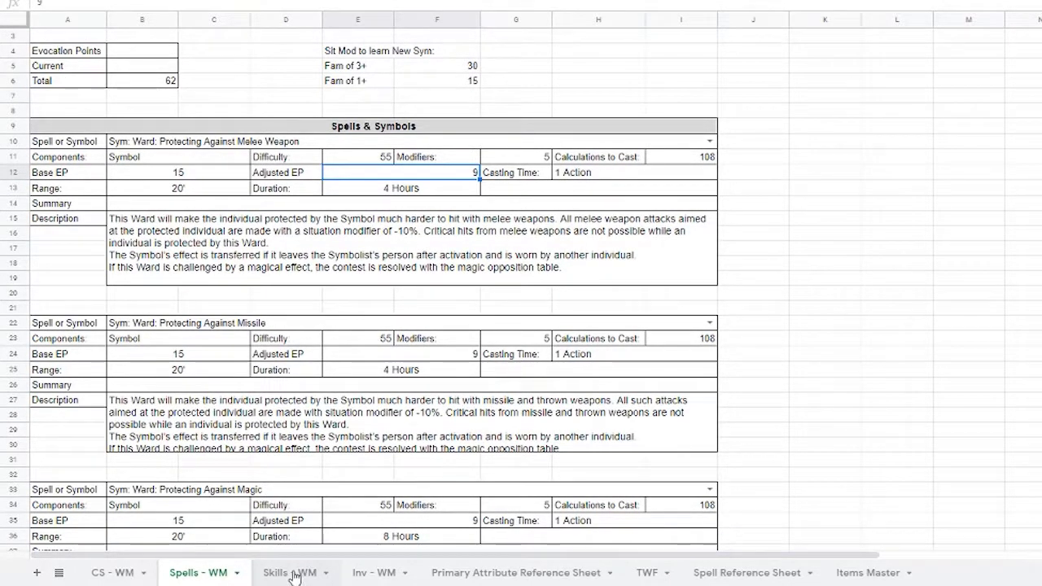
# Flip through CS, Spells and Skills tabs, check Synergy Bonuses, then open Primary Attribute Reference
pyautogui.click(102, 574)
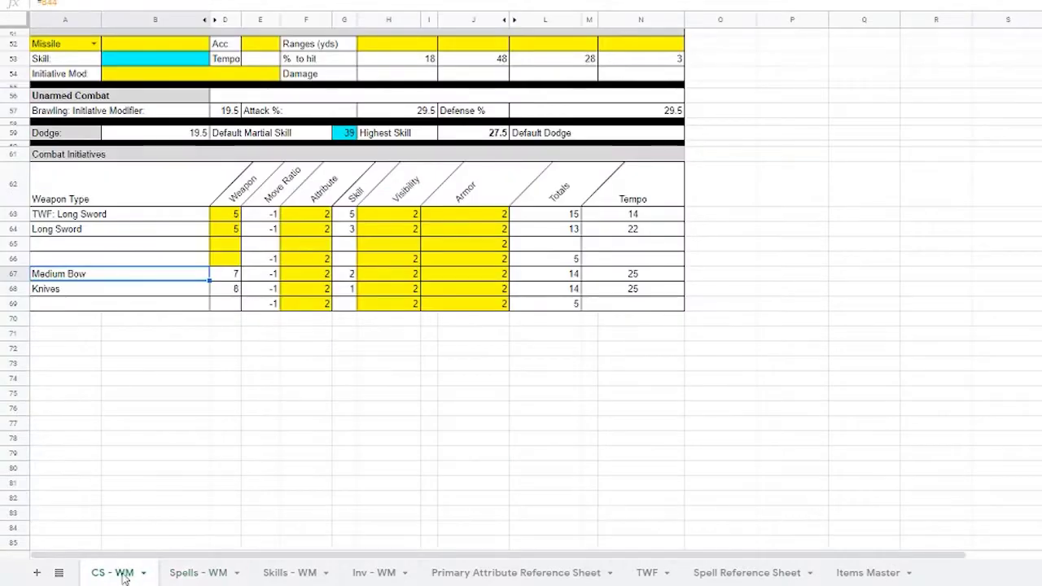
pyautogui.click(206, 576)
pyautogui.click(289, 573)
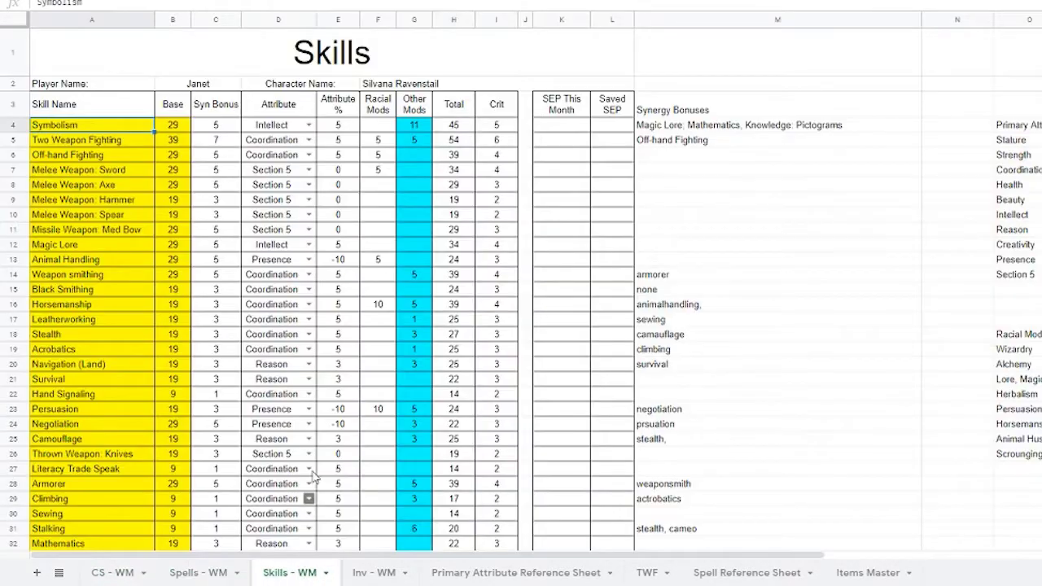
pyautogui.scroll(-5, 313, 269)
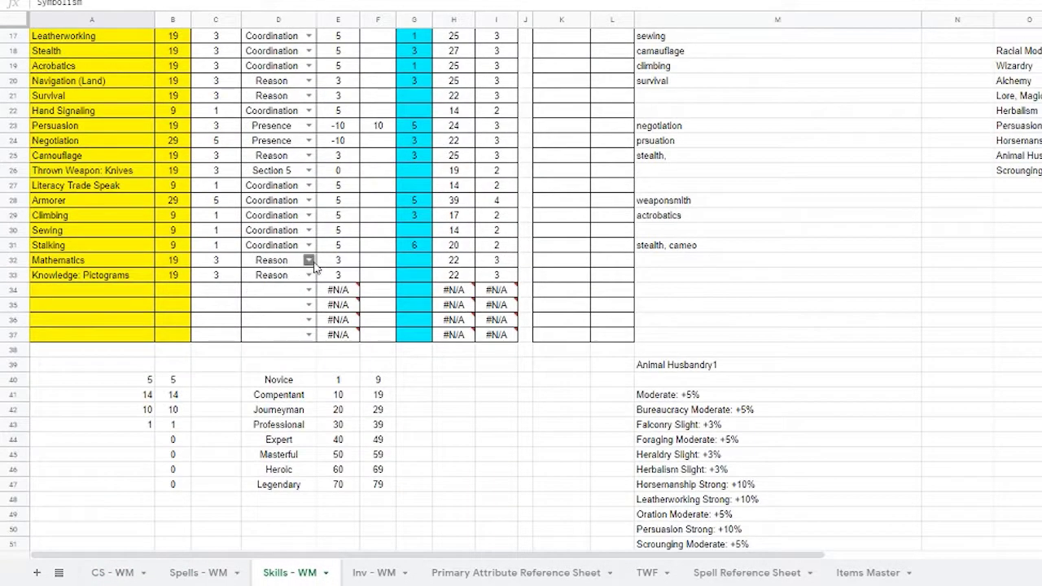
pyautogui.scroll(5, 314, 268)
pyautogui.click(701, 109)
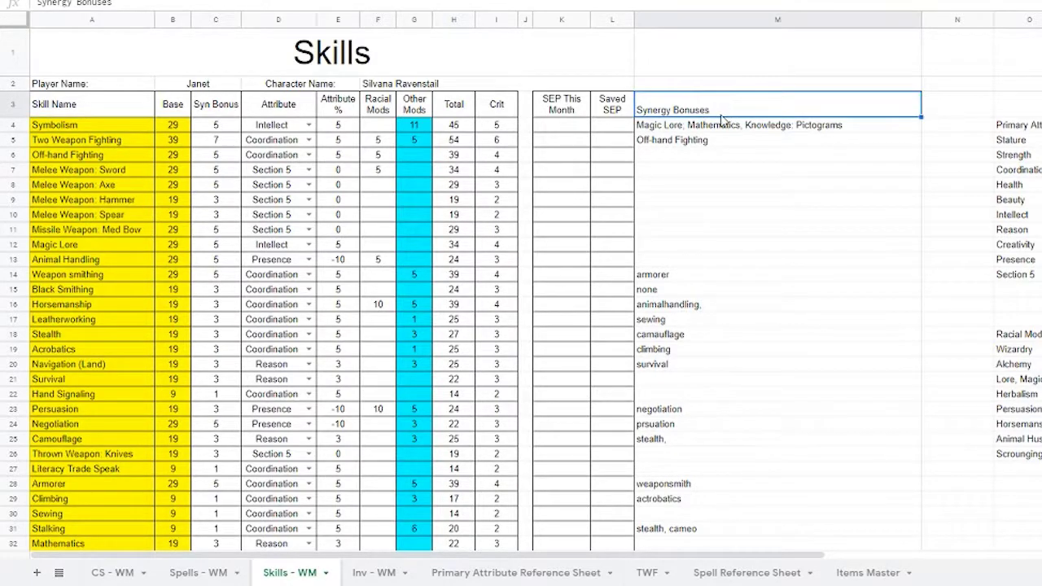
pyautogui.scroll(-2, 723, 122)
pyautogui.scroll(2, 721, 98)
pyautogui.click(504, 574)
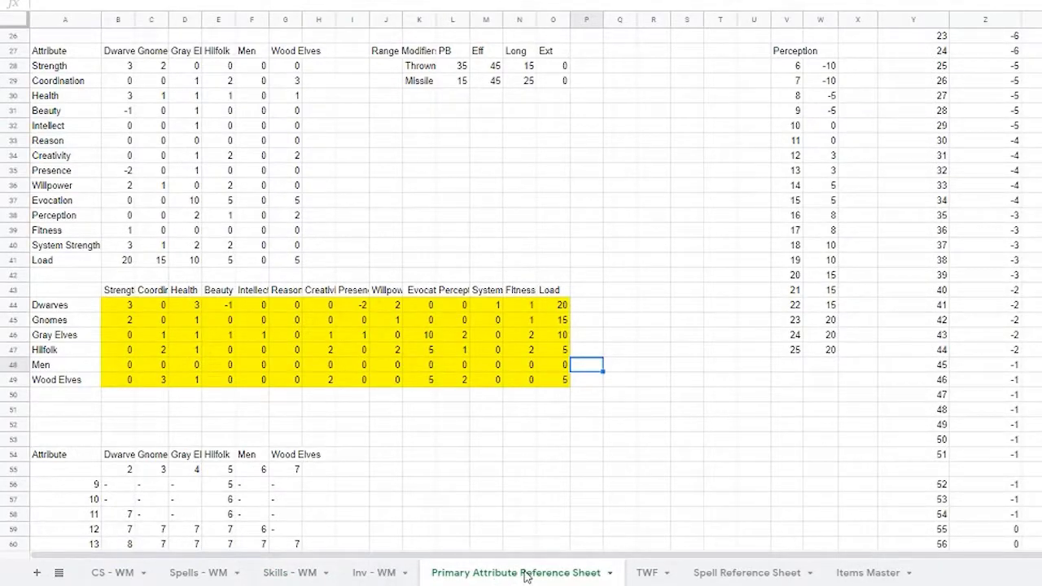
# Scroll through the Strength-to-Presence and Fitness tables, then bring up the sheet tab's options
pyautogui.scroll(5, 669, 242)
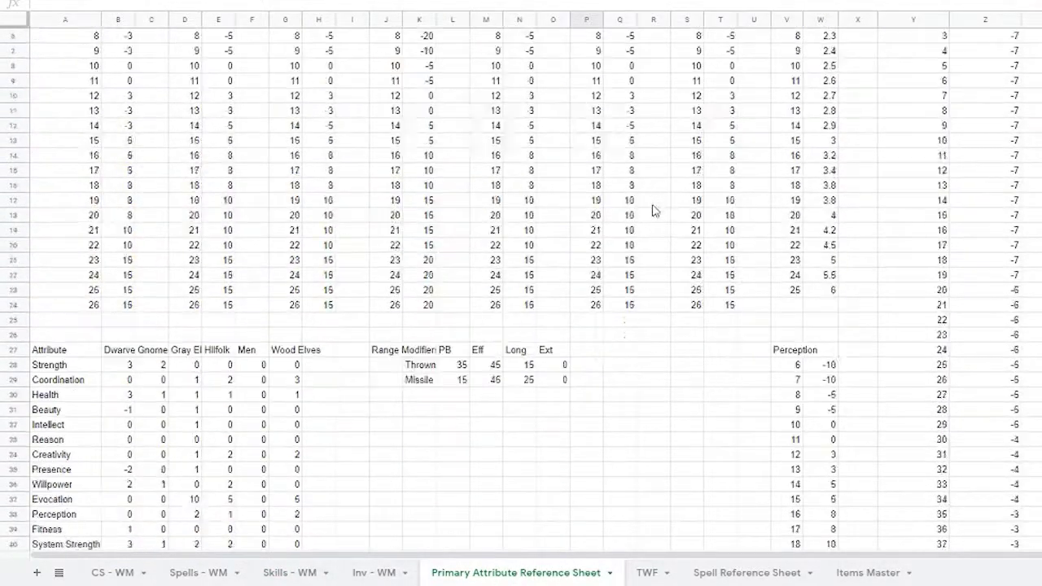
pyautogui.scroll(-15, 626, 282)
pyautogui.scroll(15, 477, 272)
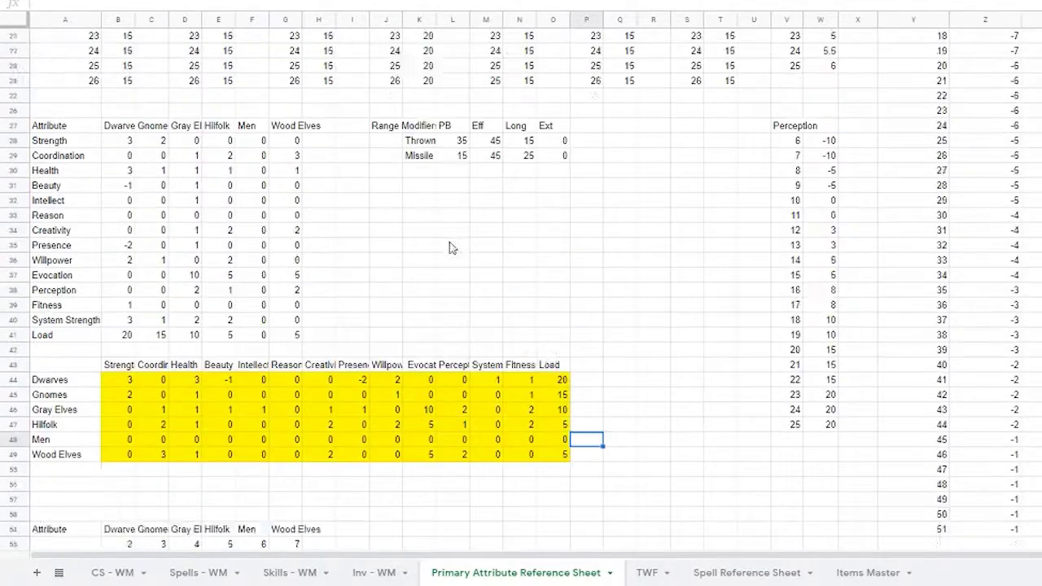
pyautogui.scroll(1, 451, 247)
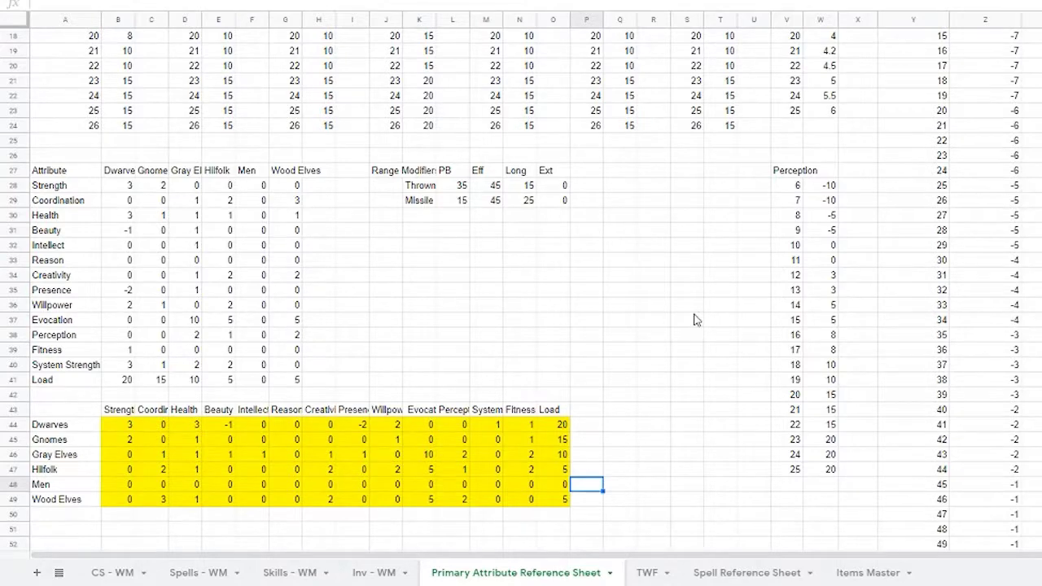
pyautogui.scroll(3, 701, 313)
pyautogui.scroll(2, 852, 216)
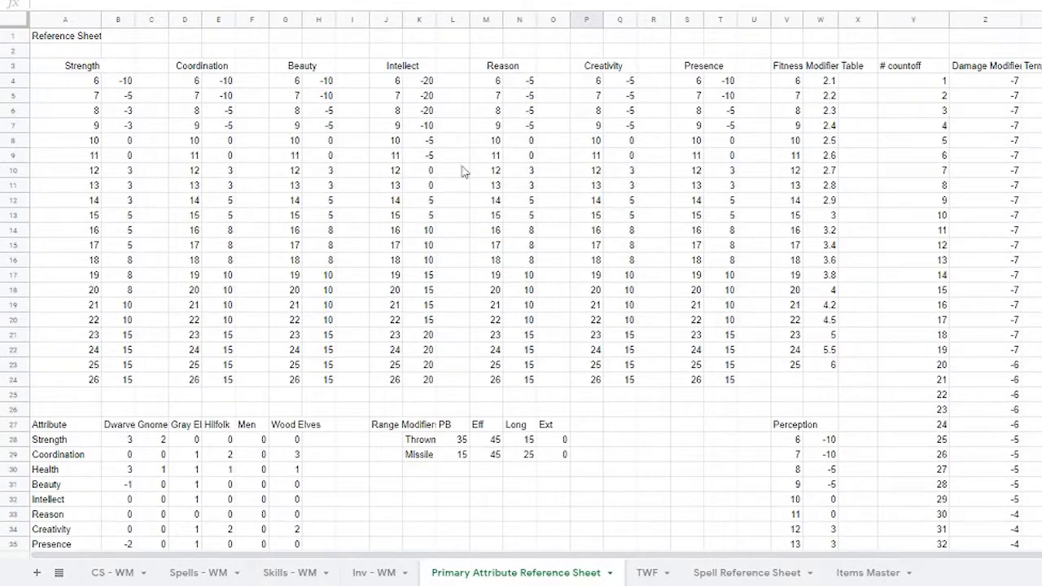
pyautogui.click(610, 574)
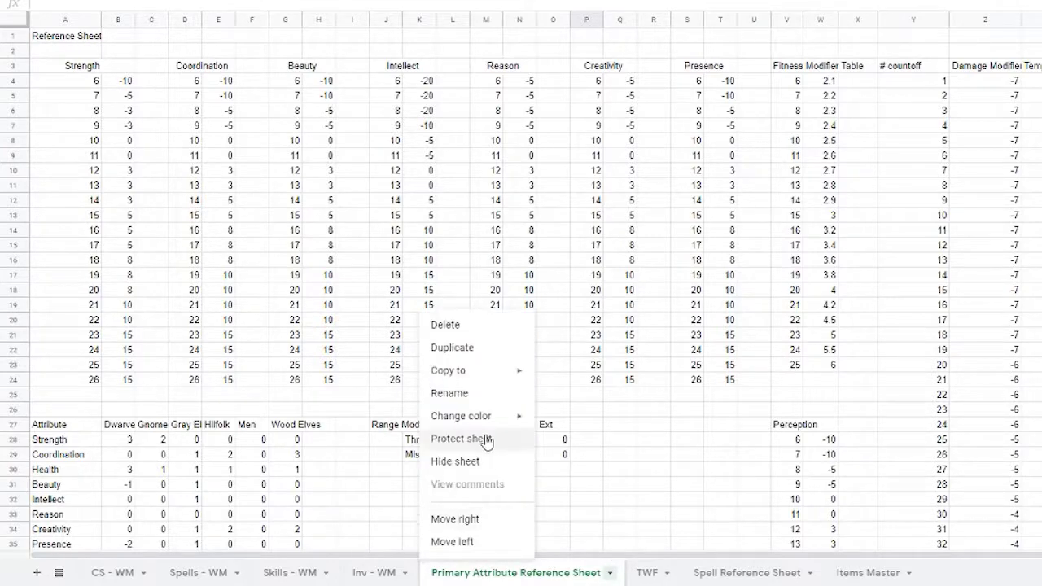
# Hide the three reference tabs: Primary Attribute Reference, Spell Reference and Items Master
pyautogui.click(469, 463)
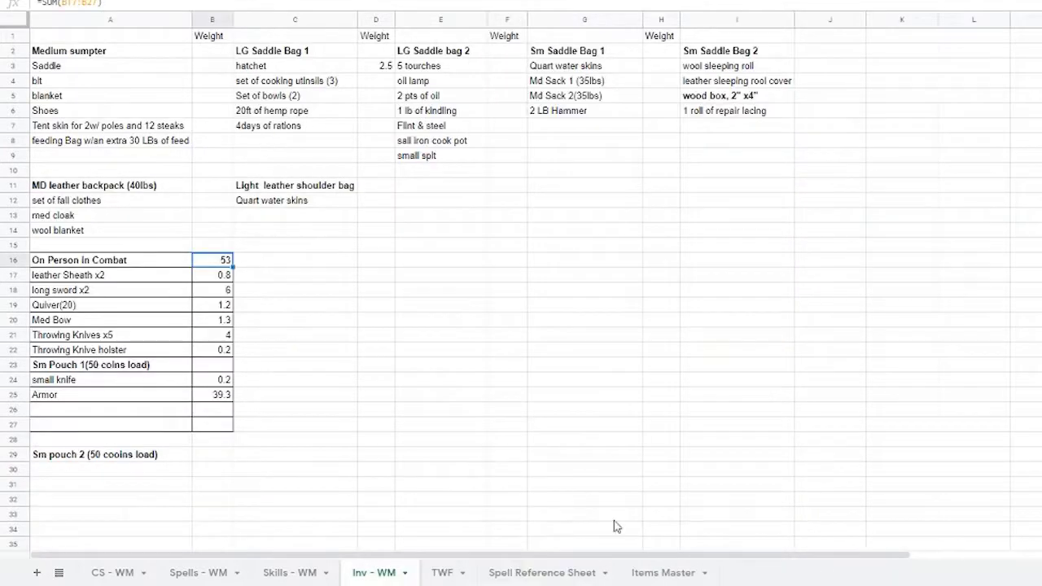
pyautogui.click(591, 573)
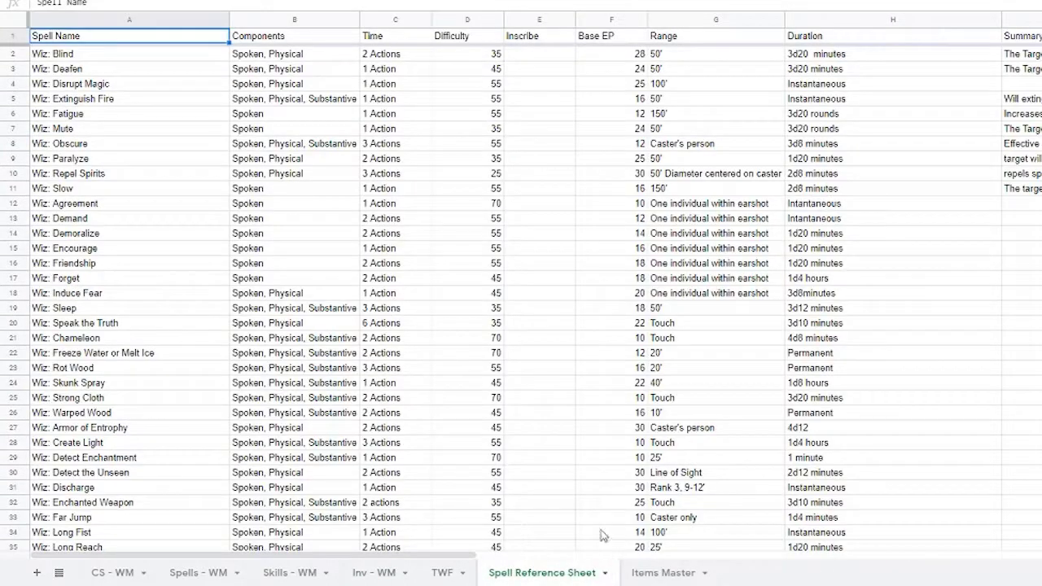
pyautogui.click(603, 574)
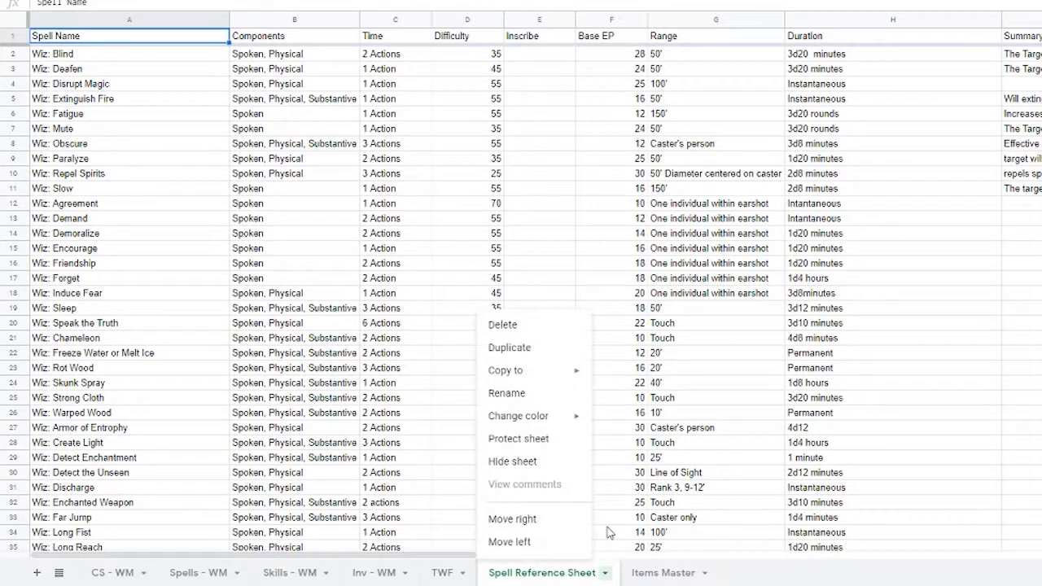
pyautogui.click(513, 462)
pyautogui.click(562, 572)
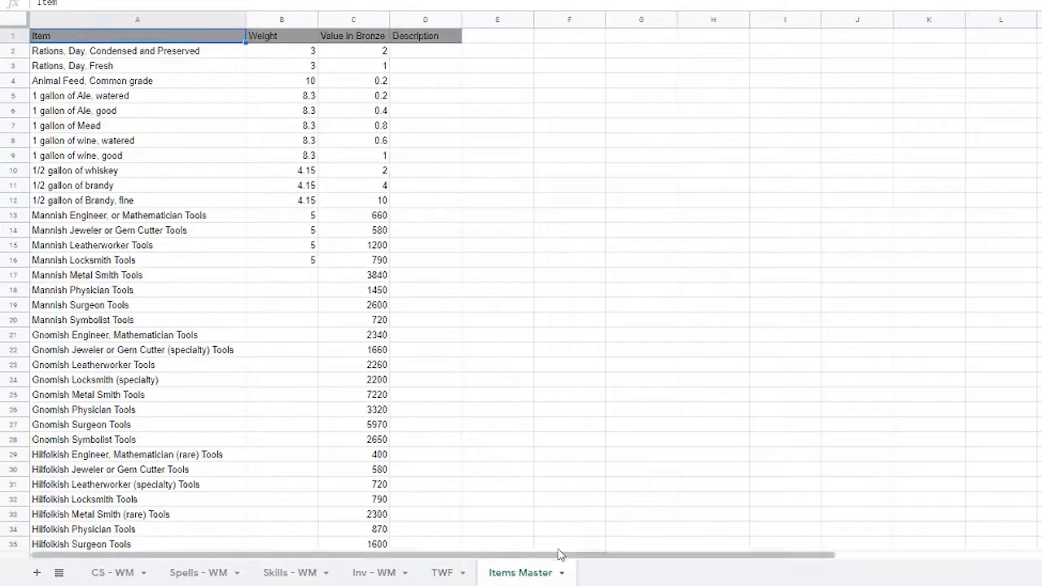
pyautogui.click(561, 571)
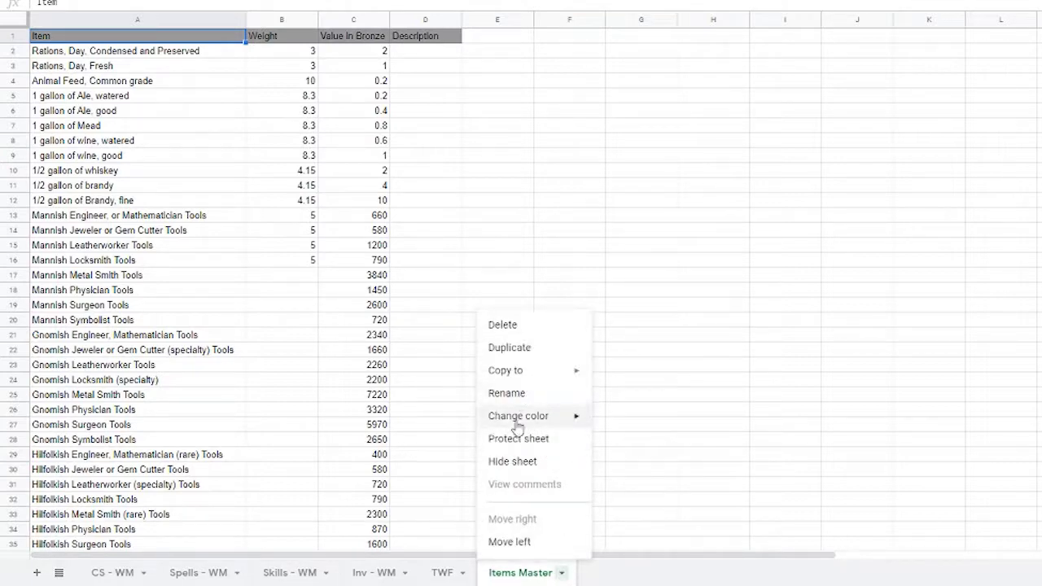
pyautogui.click(511, 462)
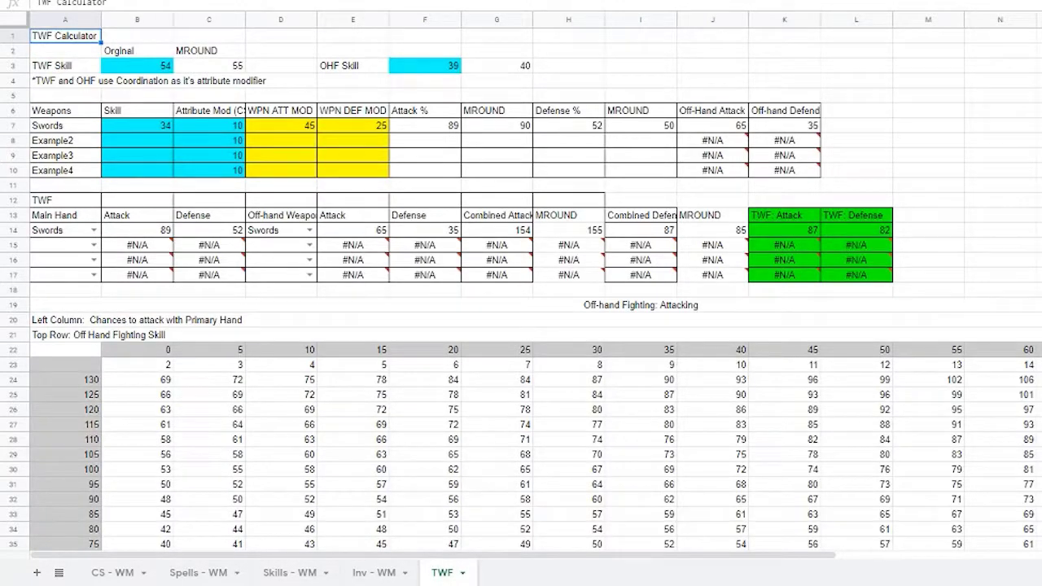
# Confirm the hidden sheets under View > Hidden sheets, then return to the CS - WM character sheet
pyautogui.hotkey('alt', 'v')
pyautogui.moveTo(209, 142)
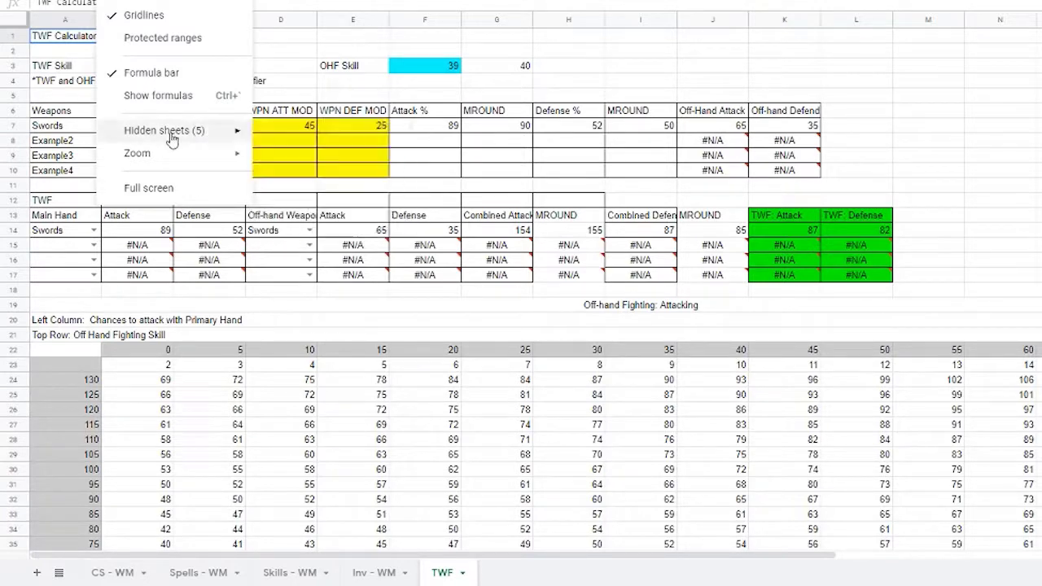
pyautogui.click(944, 72)
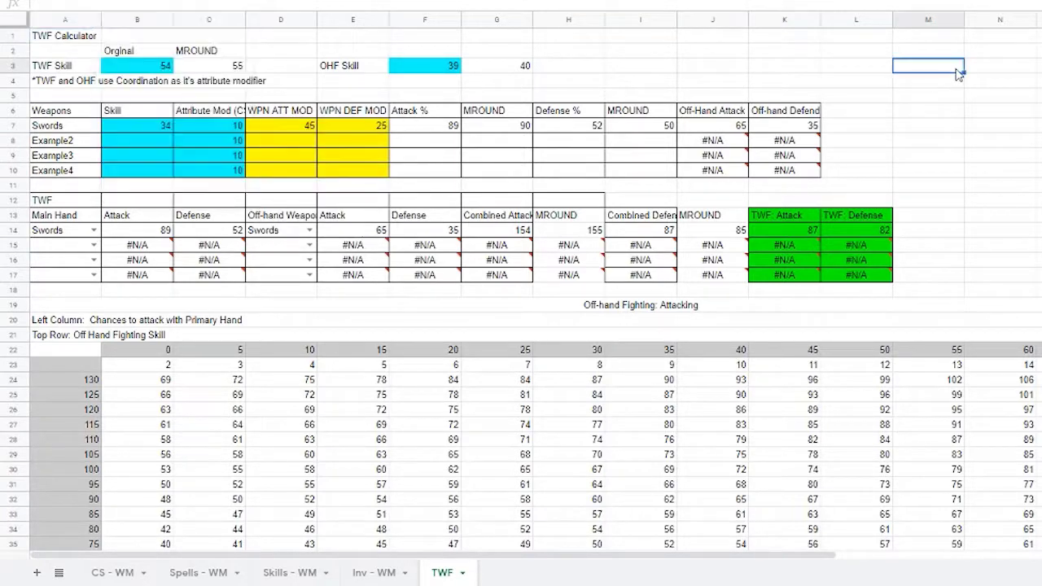
pyautogui.click(118, 564)
pyautogui.scroll(10, 203, 179)
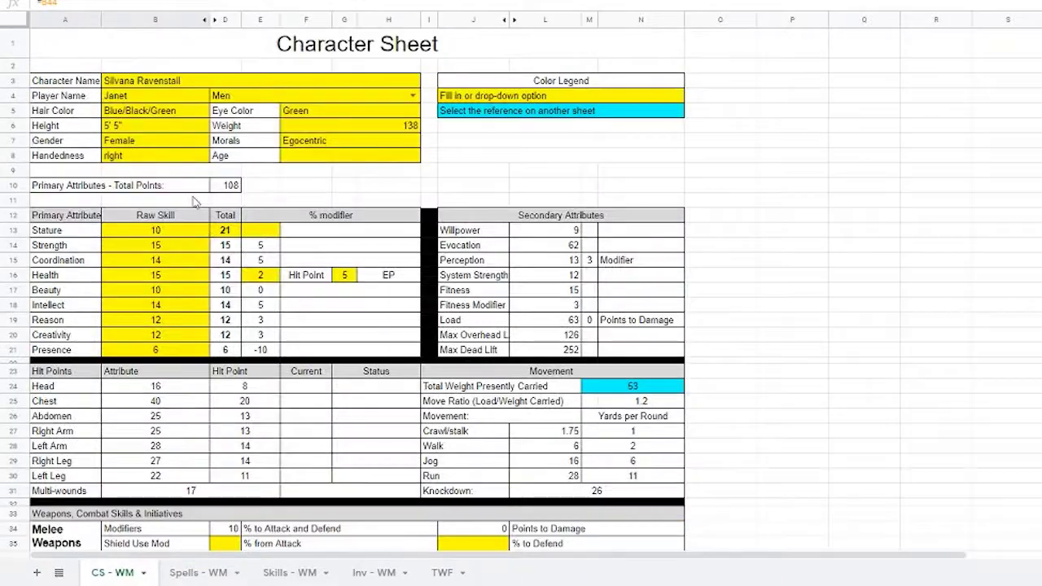